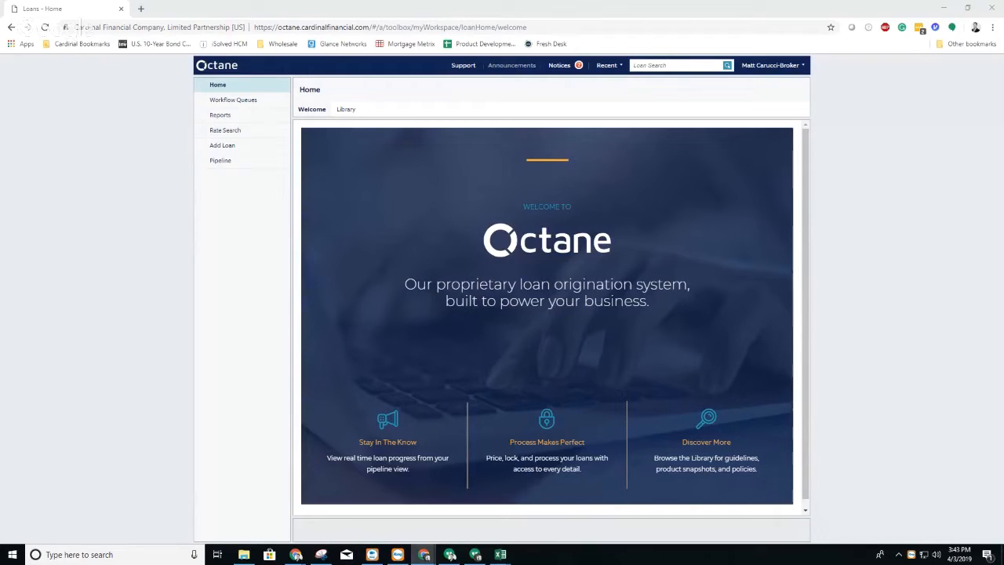
Step: Start adding a loan with the role Loan Officer and the compensation type Lender Paid - Fee In Price
left_click(219, 147)
left_click(423, 151)
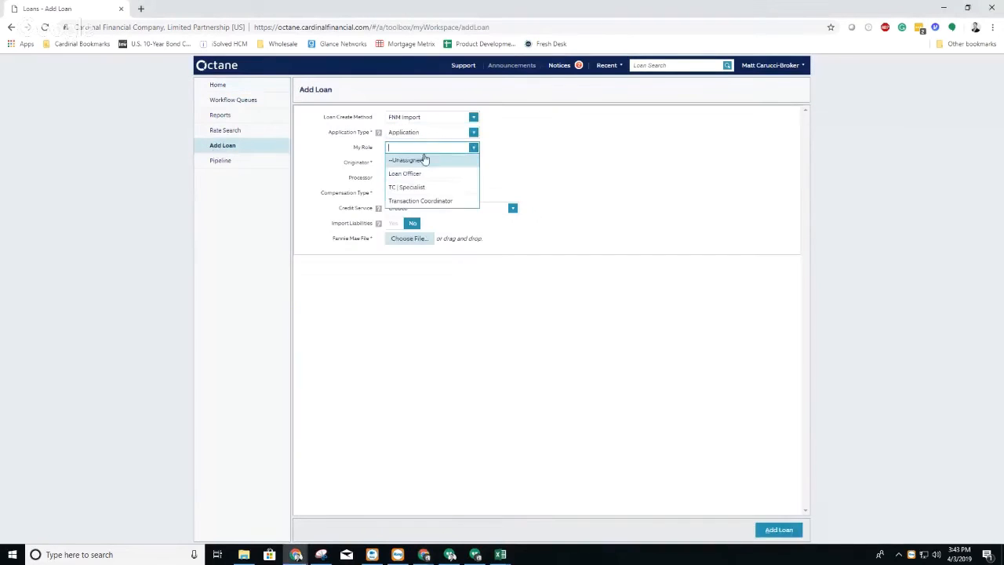
left_click(424, 172)
left_click(460, 177)
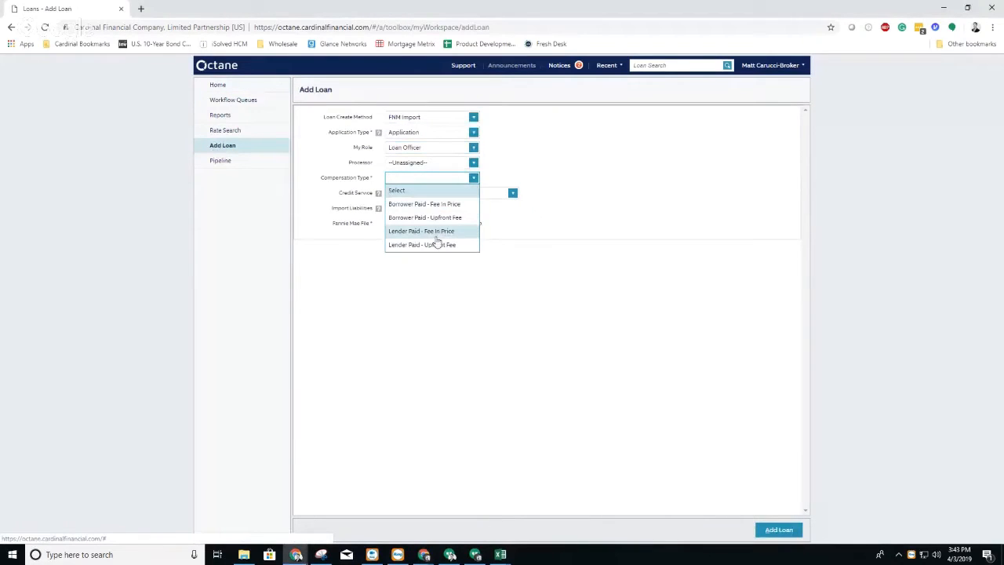
left_click(437, 232)
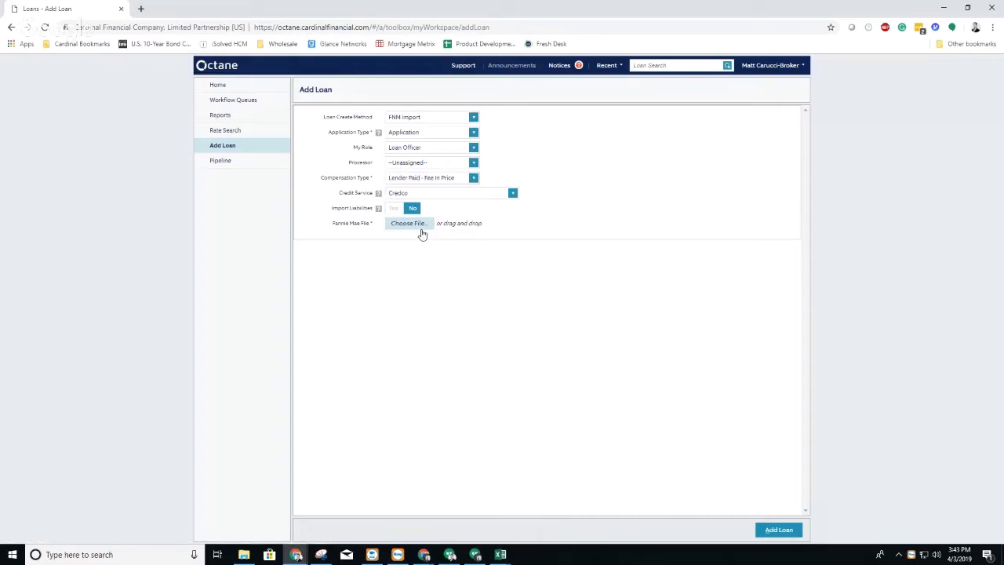
Step: Attach the Georgia sample borrower's FNM file, create the loan from it and open the new loan
left_click(416, 225)
left_click_drag(497, 238, 515, 256)
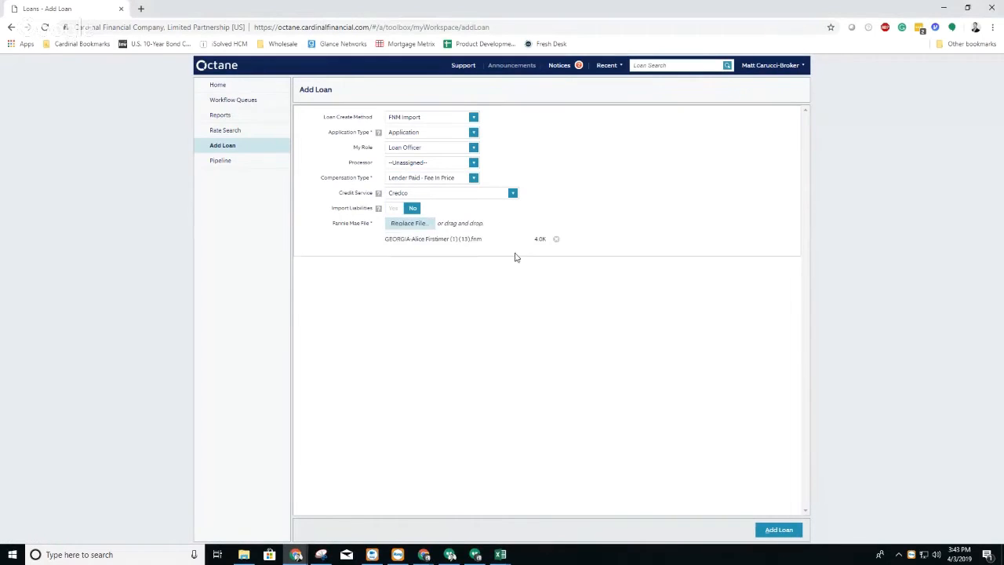
left_click(777, 530)
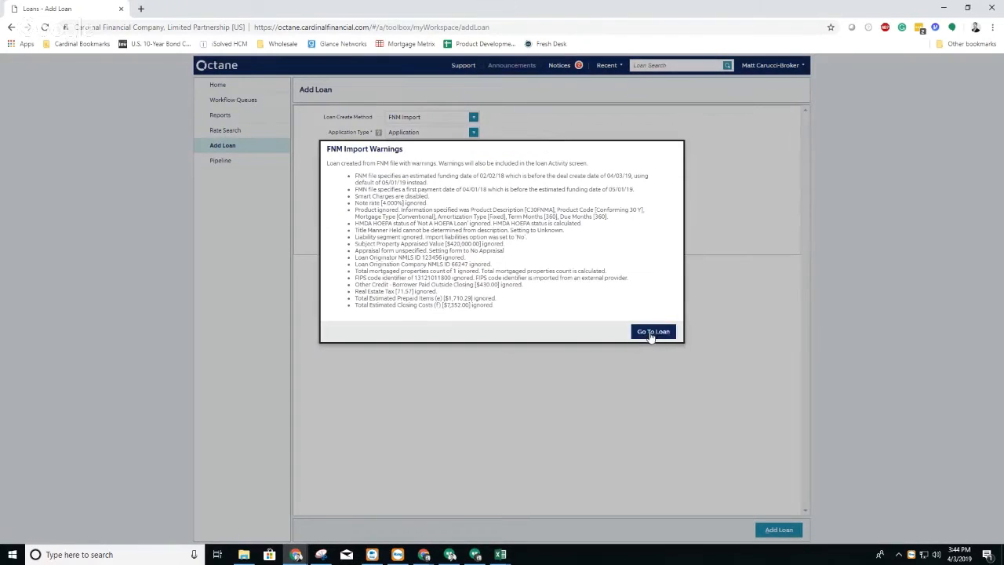
left_click(653, 332)
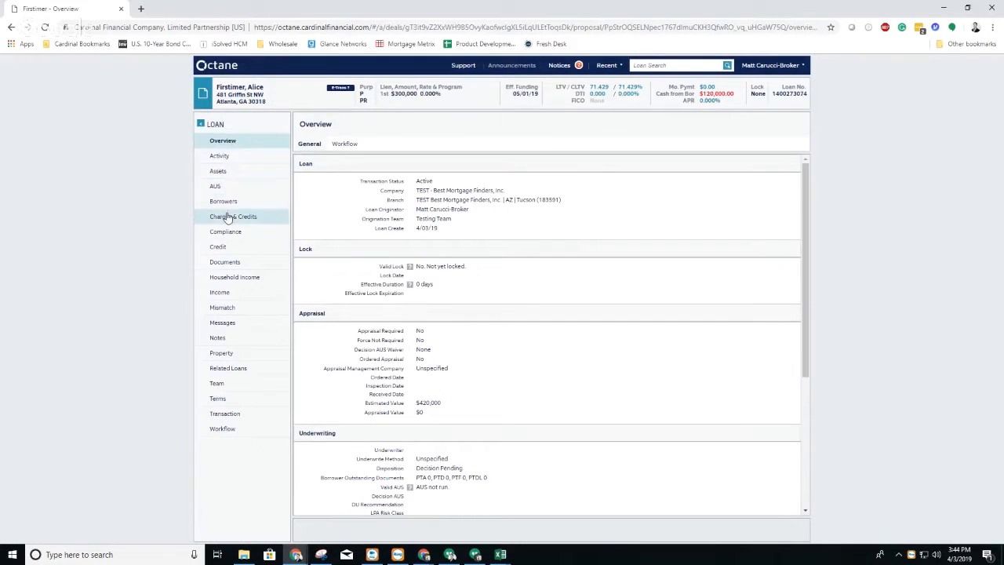
Step: Open the loan's Disclosure Preparation workflow step and capture a screen snip of its critical findings, moving the snip out of the way
left_click(222, 429)
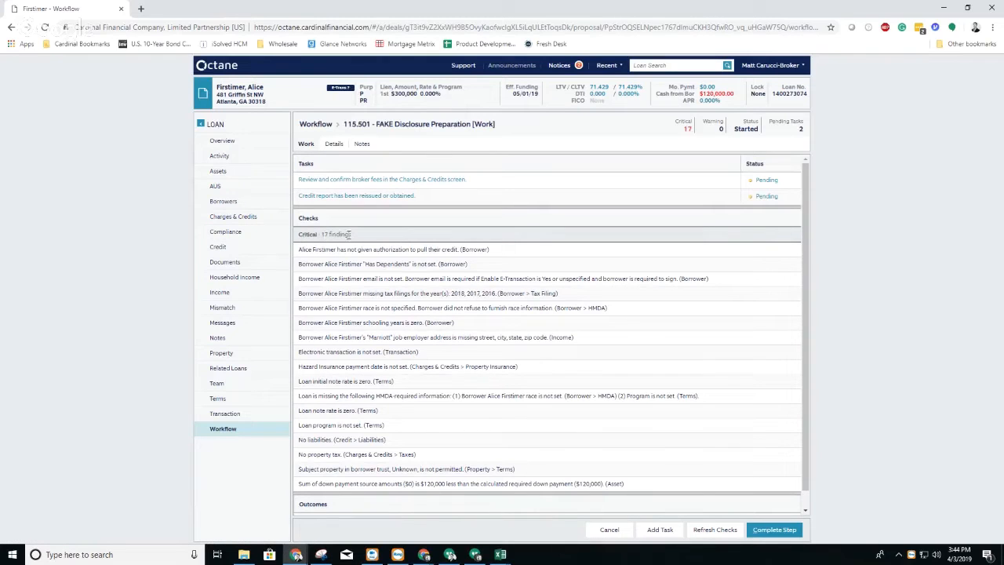
left_click(321, 554)
left_click_drag(290, 211, 830, 518)
left_click_drag(635, 93, 0, 101)
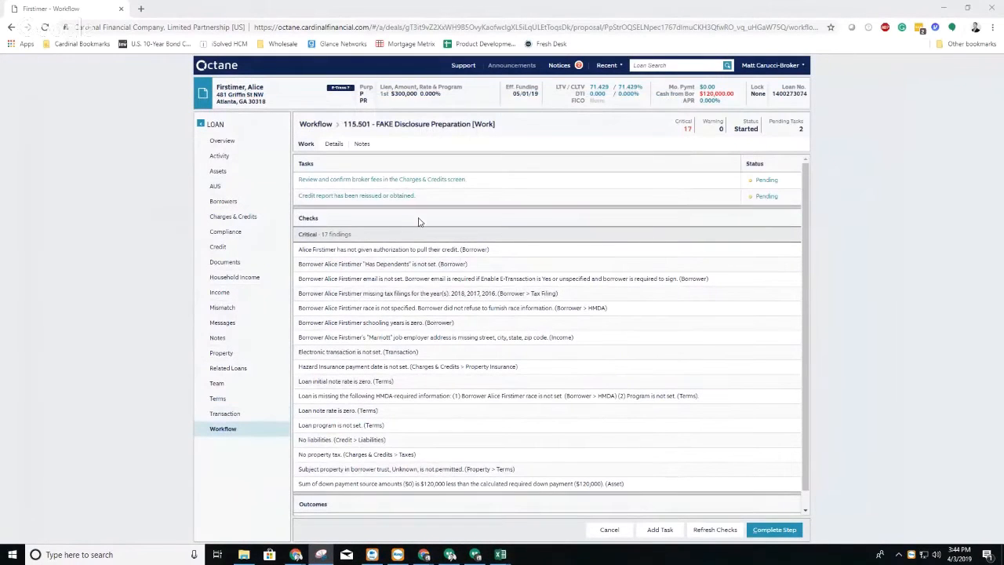
Step: Record on the borrower's record that credit report authorization was obtained by Phone, and save it
left_click(227, 201)
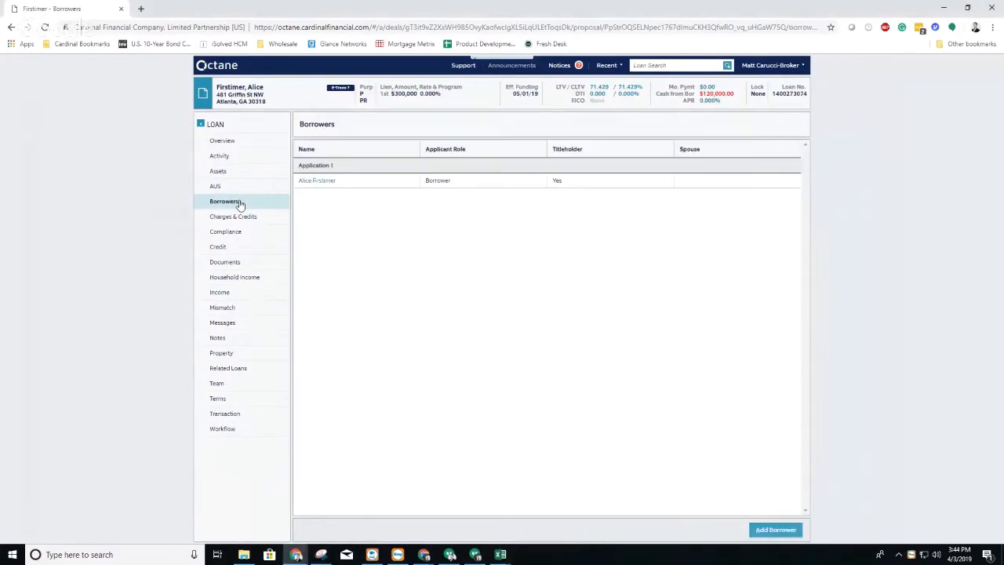
left_click(315, 185)
left_click(690, 530)
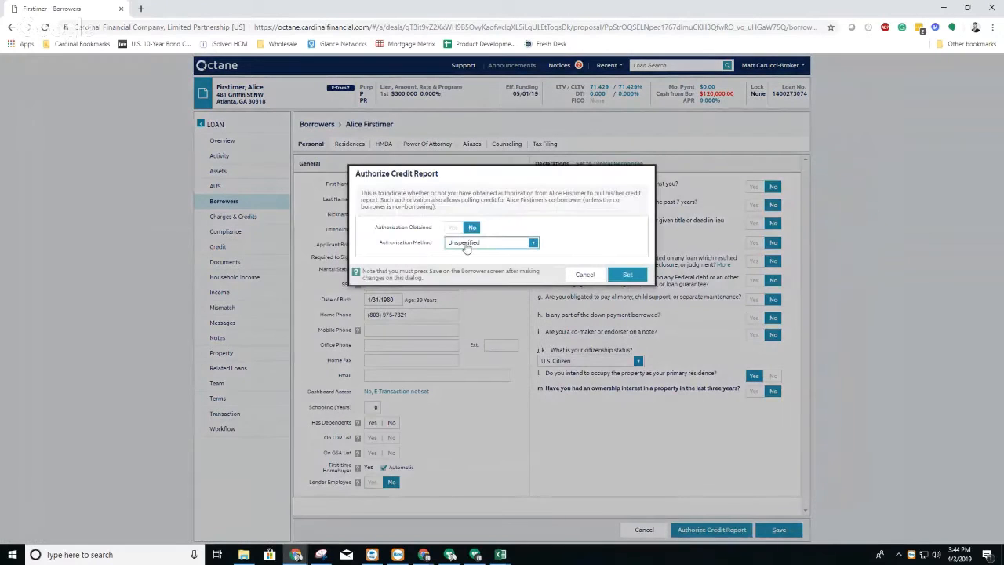
left_click(452, 227)
left_click(471, 243)
left_click(467, 292)
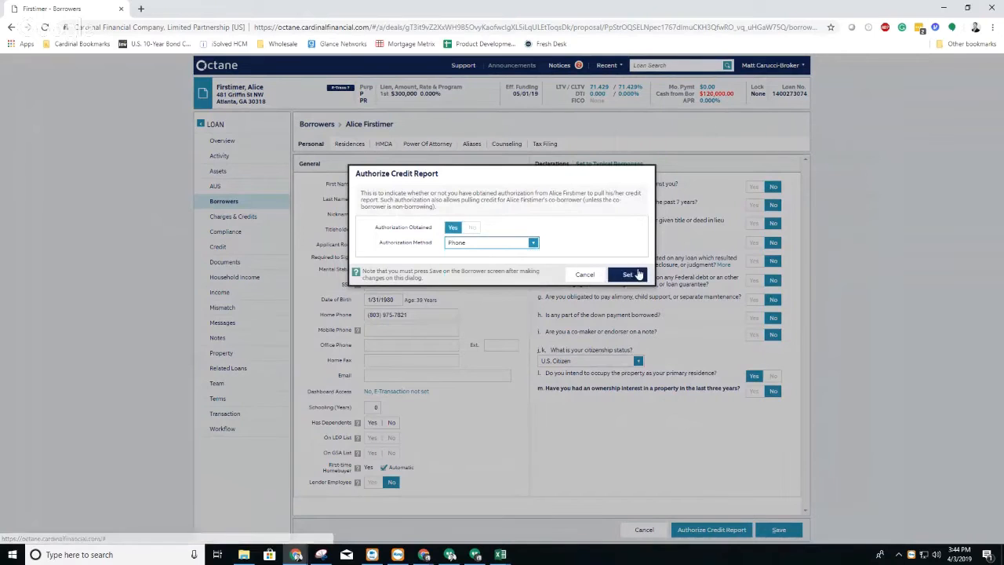
left_click(629, 274)
left_click(779, 530)
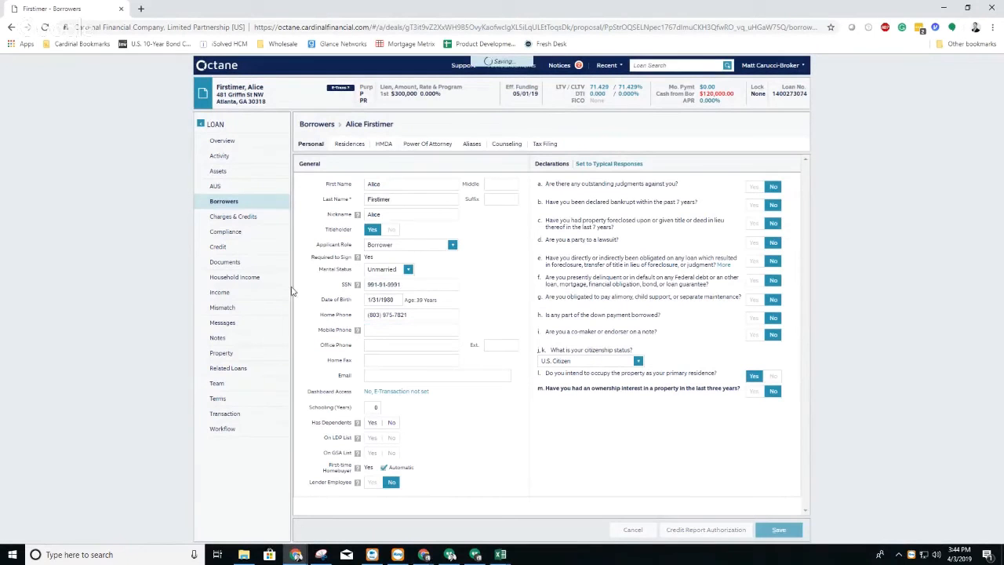
Step: Request a Merge credit report from Credco for the borrower using TransUnion, Equifax and Experian, and view the archived reports
left_click(227, 248)
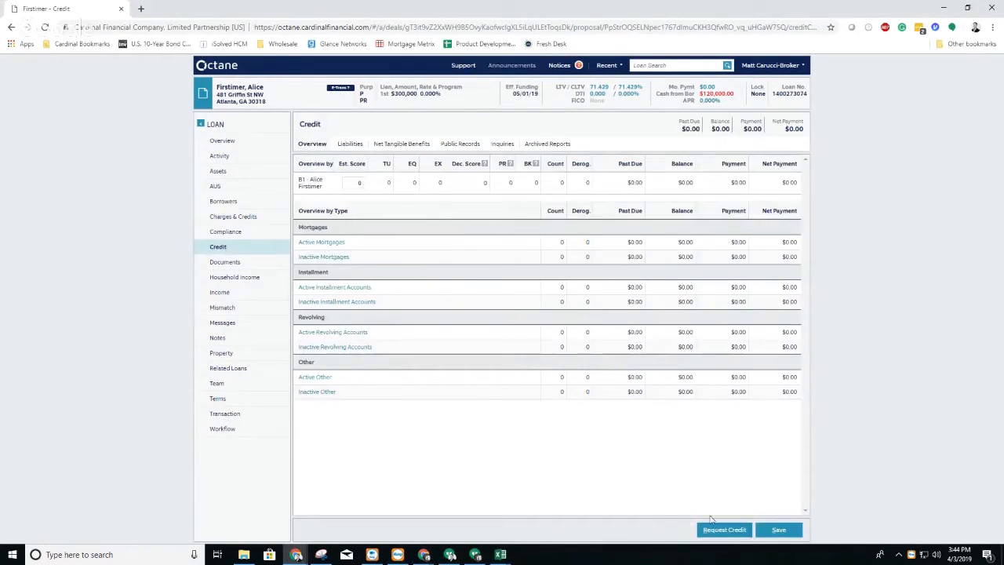
left_click(715, 528)
left_click(322, 233)
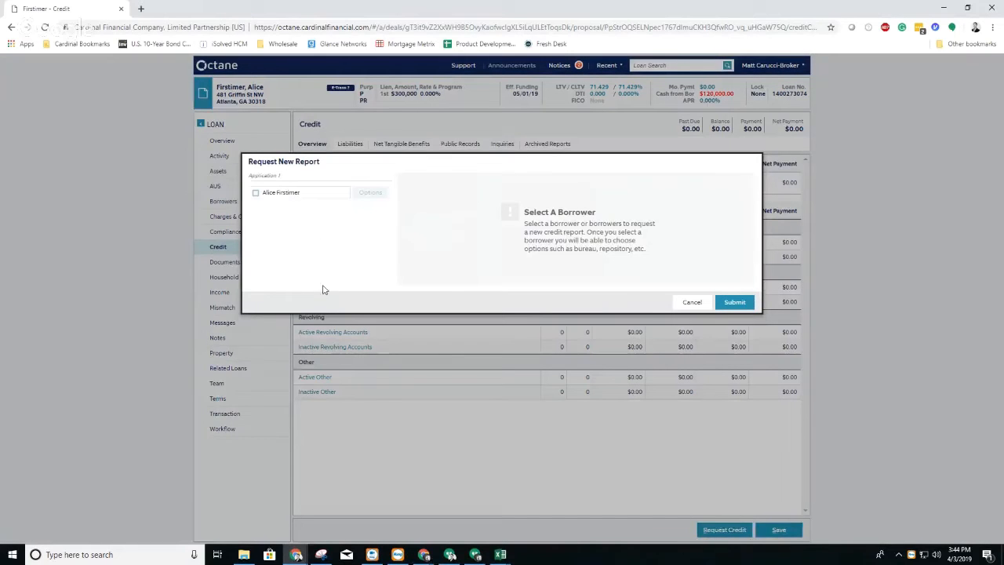
left_click(281, 195)
left_click(371, 193)
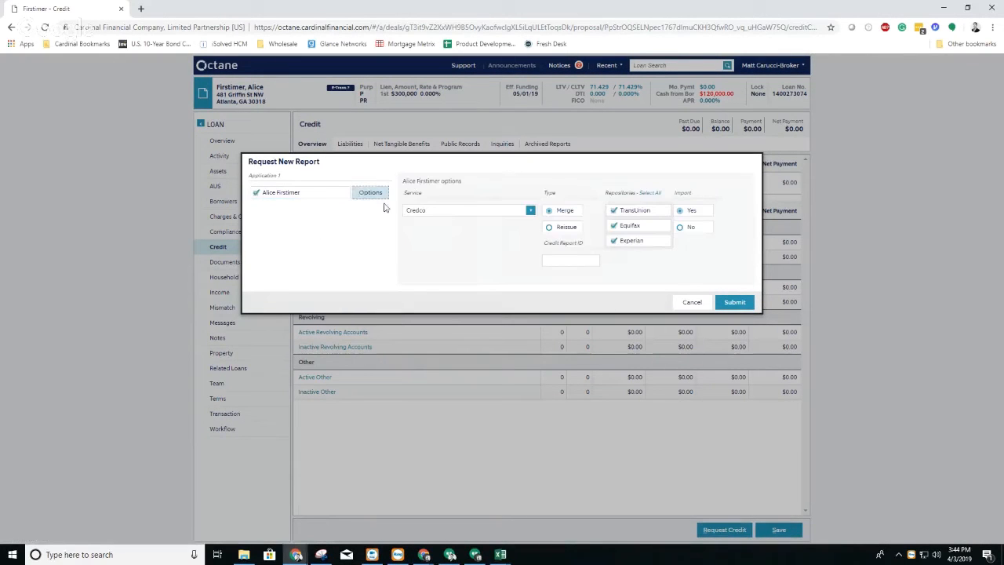
left_click(564, 227)
left_click(569, 259)
left_click(562, 210)
left_click(735, 302)
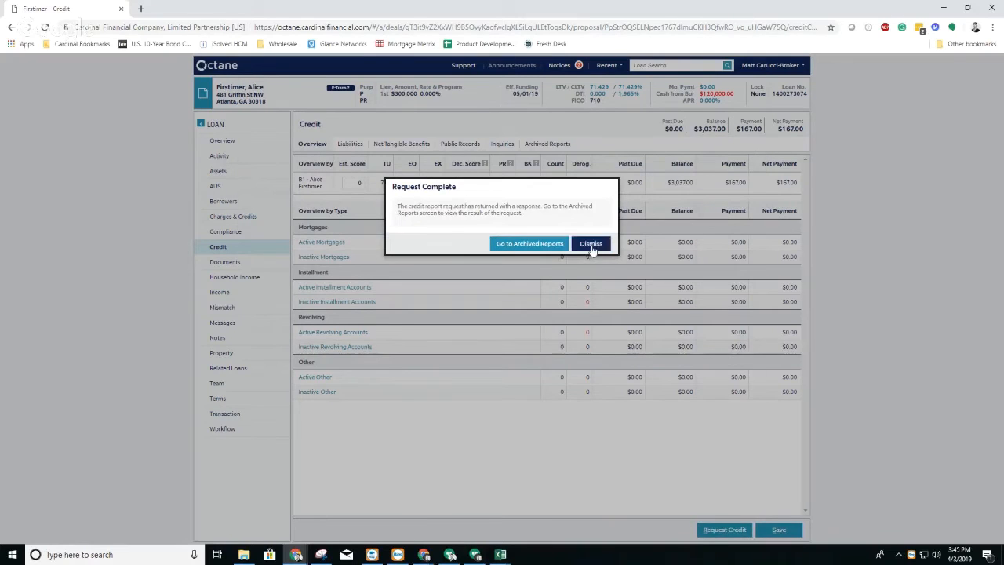
left_click(593, 243)
left_click(553, 145)
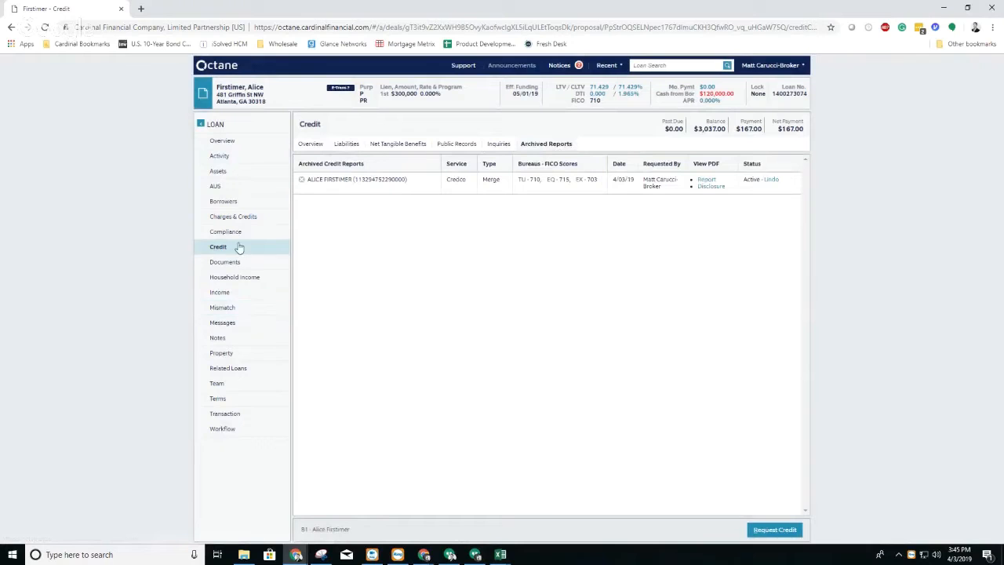
Step: Find conventional 30-year fixed rates with a 30-day lock and choose the C30FHLMC program at 4.250%
left_click(221, 398)
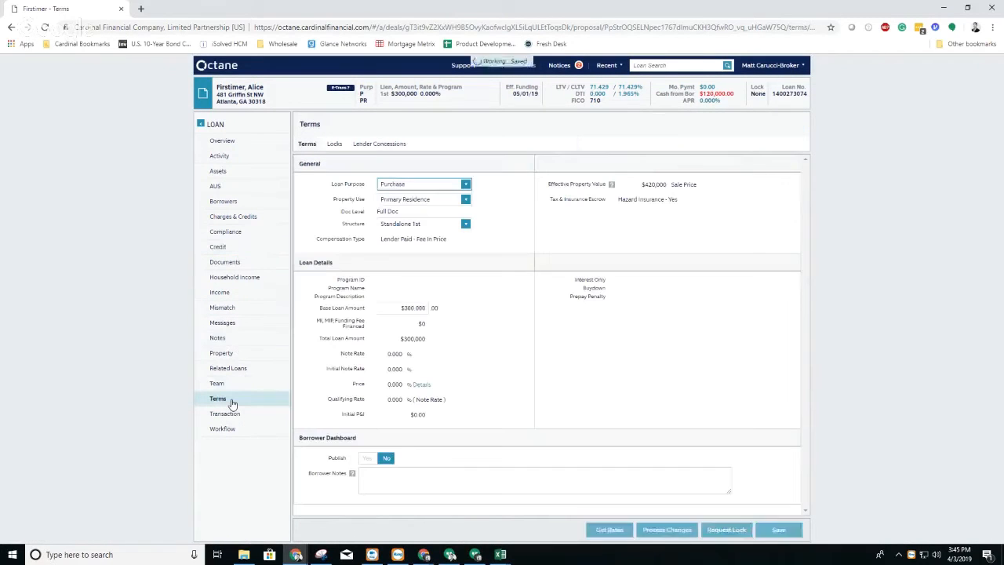
left_click(609, 530)
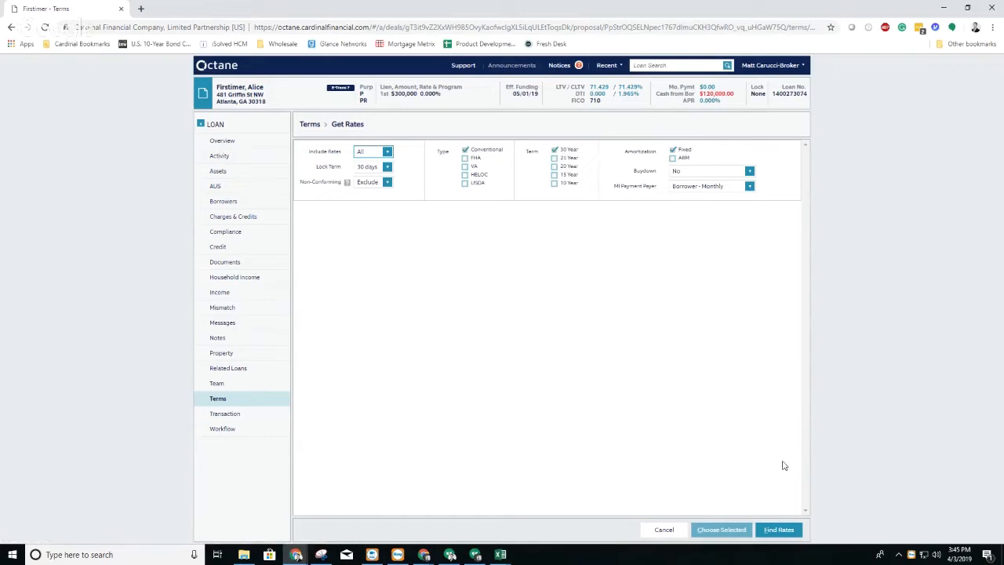
left_click(778, 529)
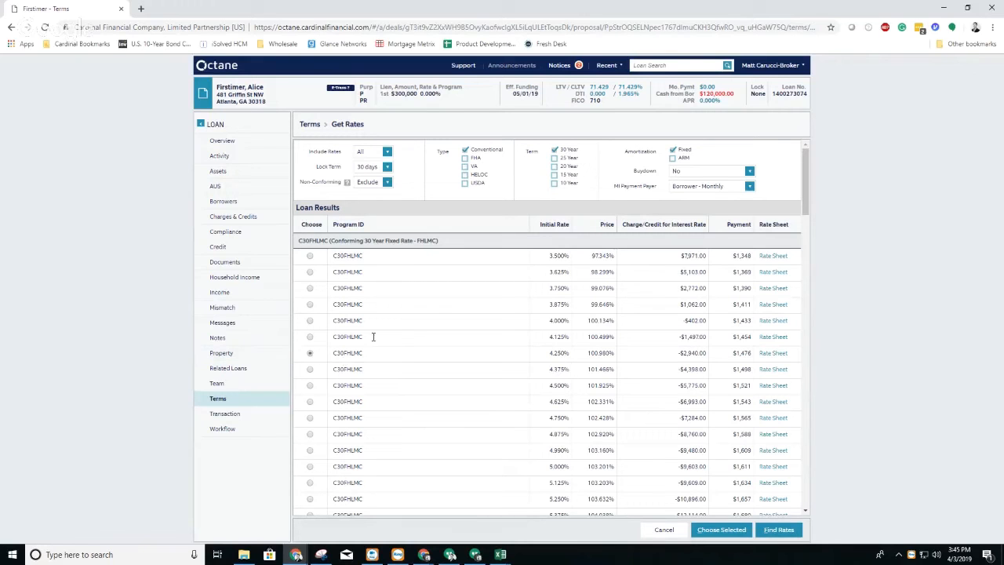
left_click(720, 529)
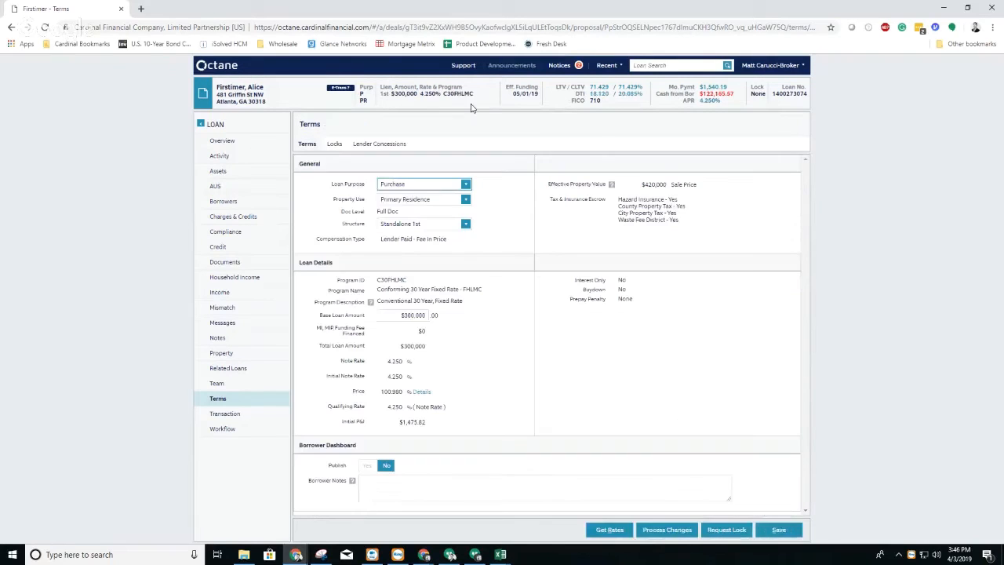
Step: Set the borrower's schooling to 12 years and dependents to No, enter the borrower's e-mail, and save
left_click(224, 204)
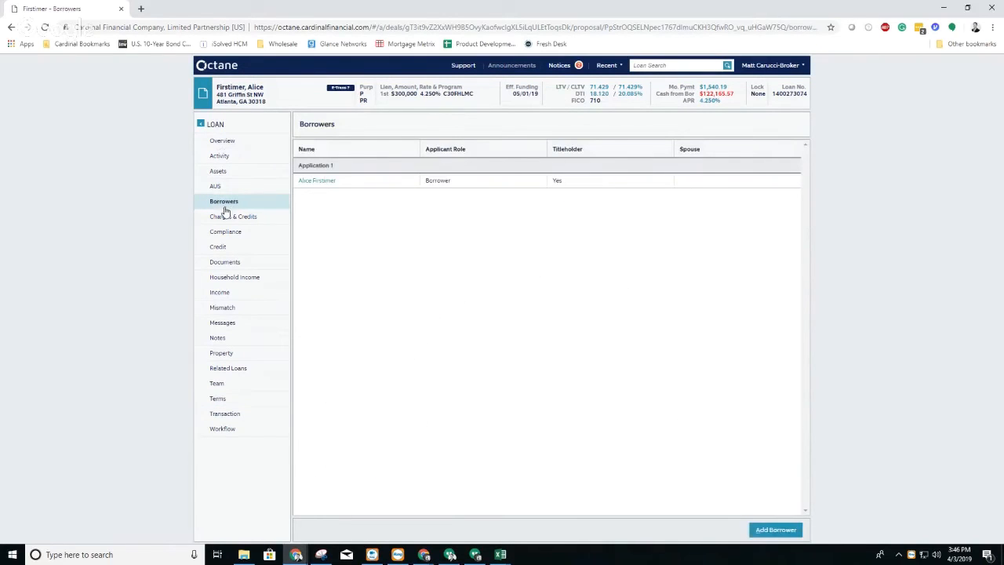
left_click(315, 183)
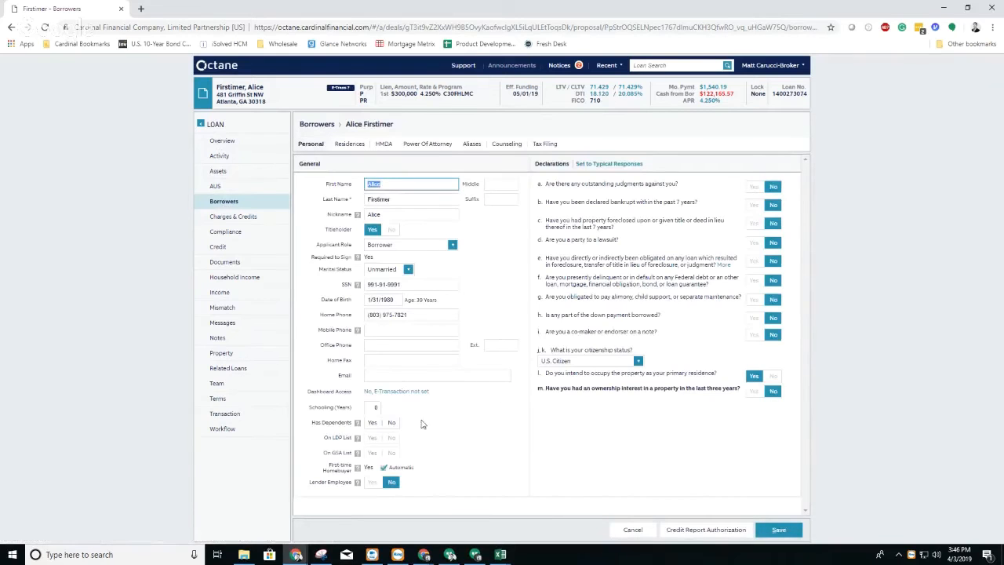
left_click(373, 407)
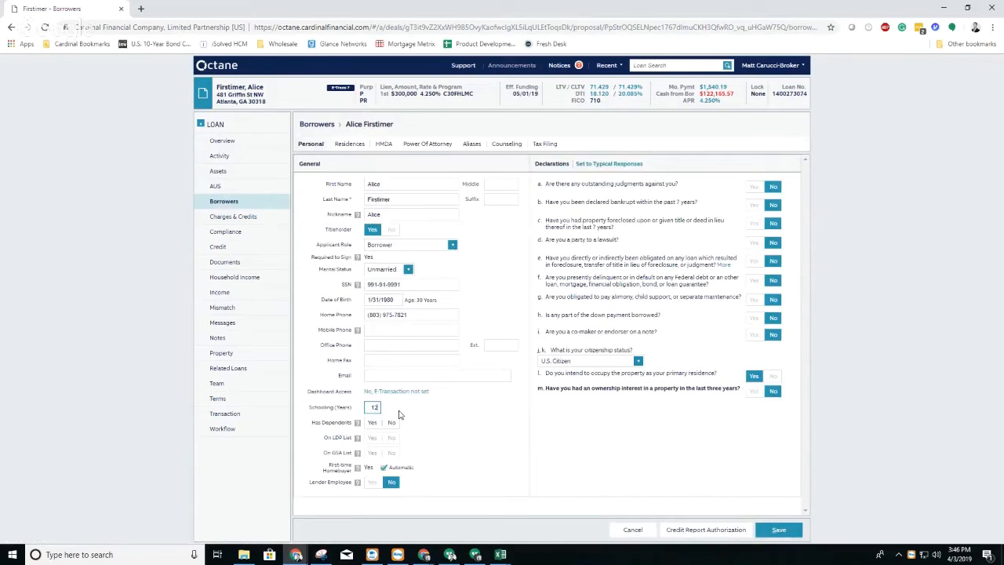
left_click(397, 373)
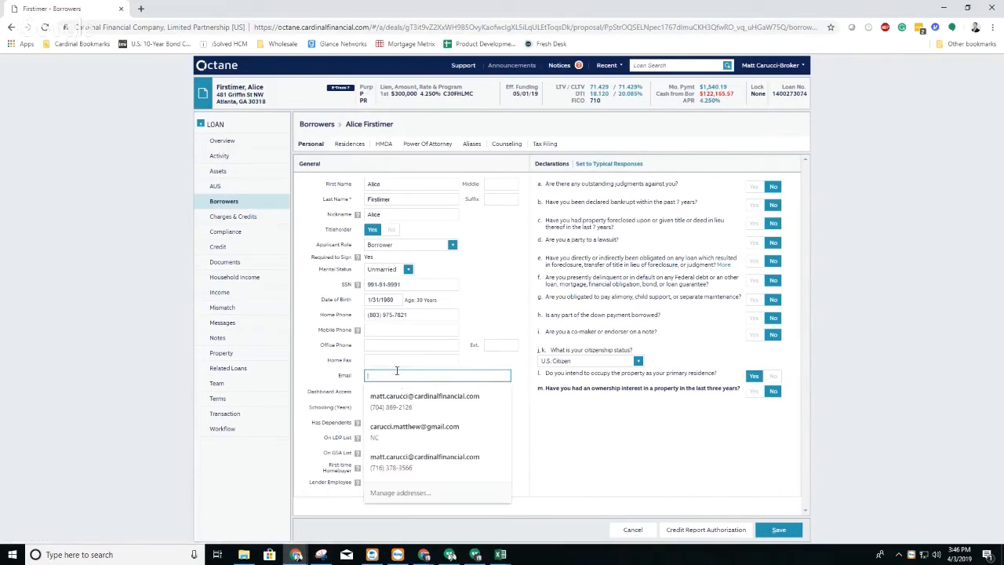
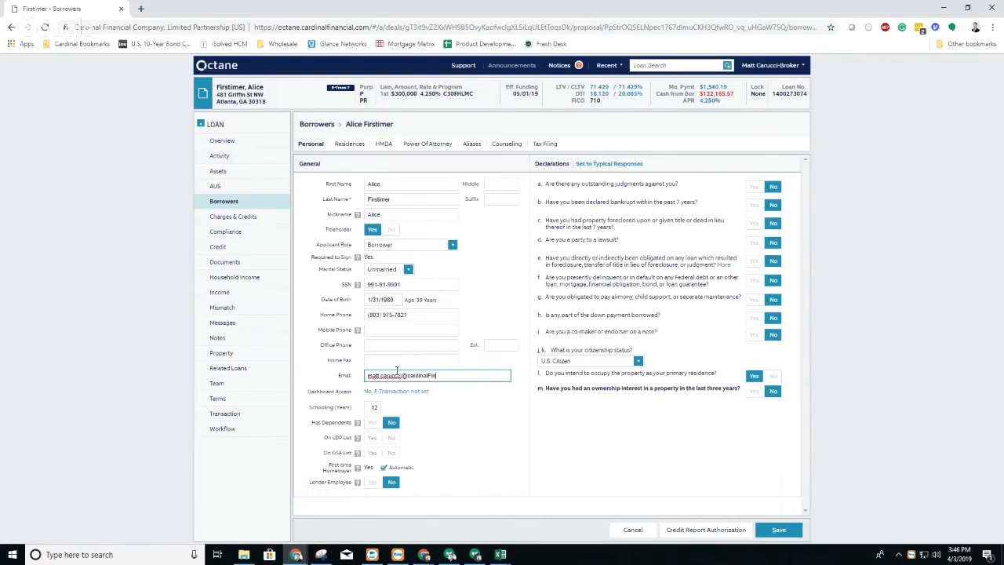
left_click(777, 530)
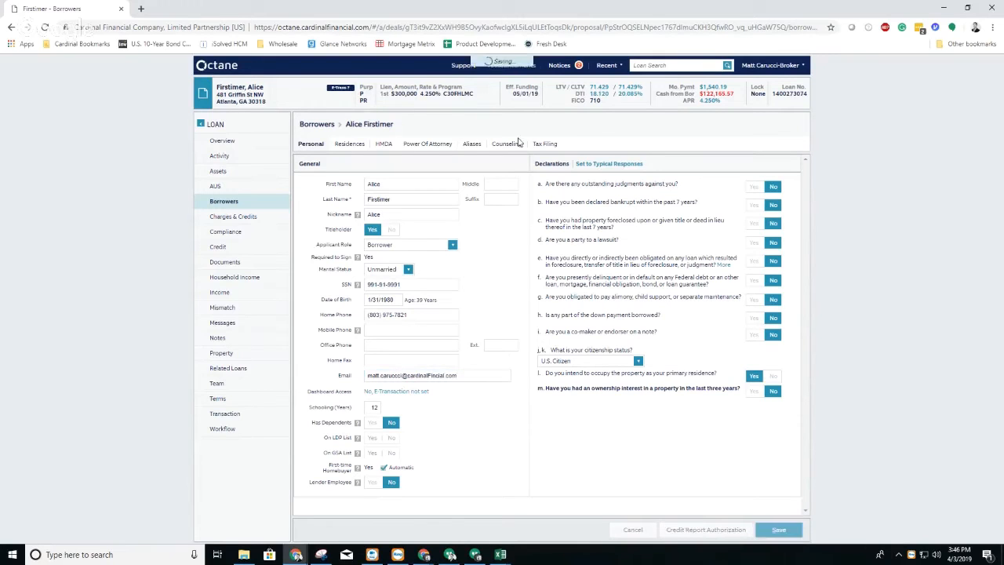
Step: Mark the borrower as refusing to furnish race information in the HMDA details, and save
left_click(381, 144)
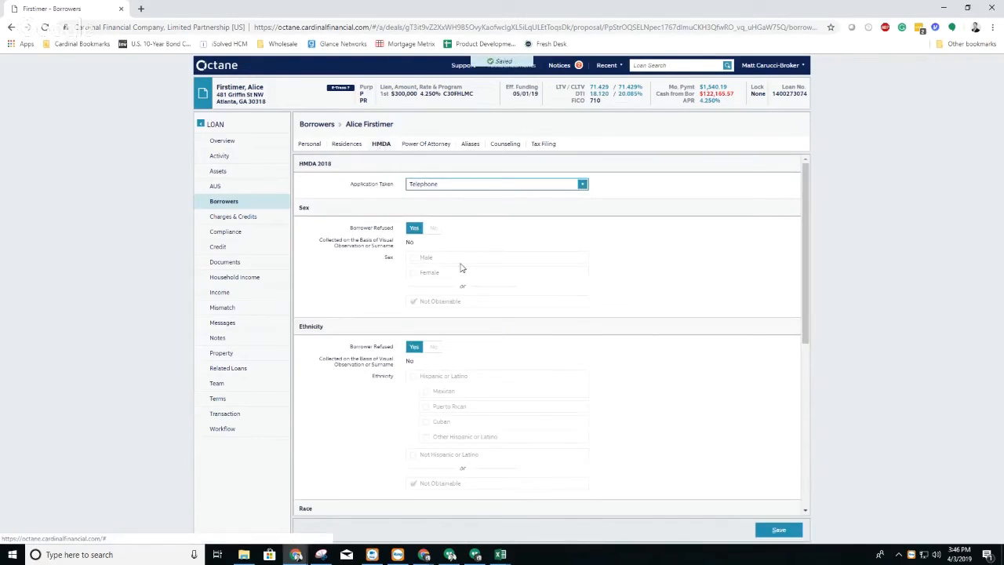
scroll(462, 268, "down", 3)
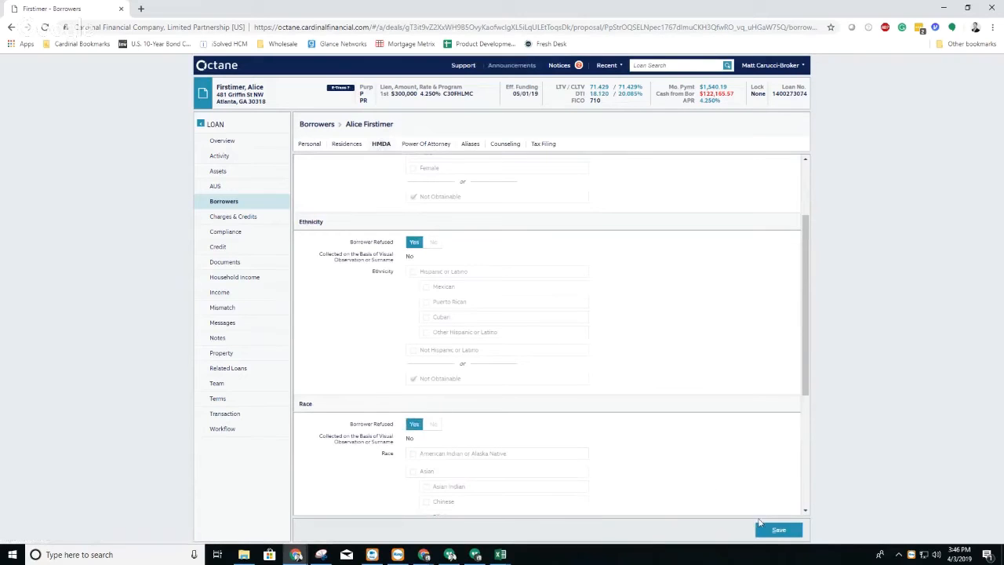
left_click(761, 526)
Step: Set the borrower's 2018 tax filing status to Single and select the borrower's listed address as filing residence
left_click(543, 144)
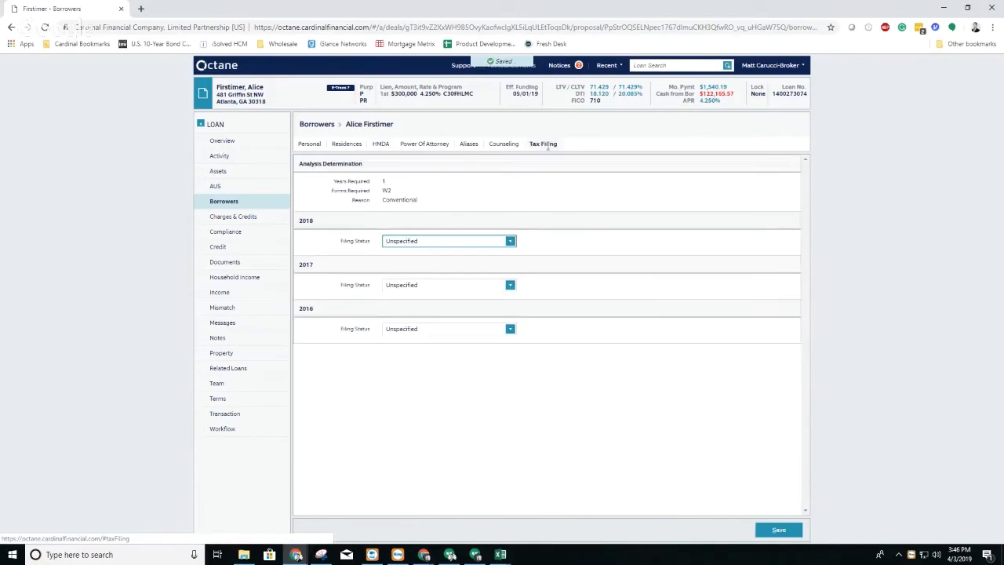
left_click(510, 243)
left_click(468, 268)
left_click(482, 259)
left_click(479, 280)
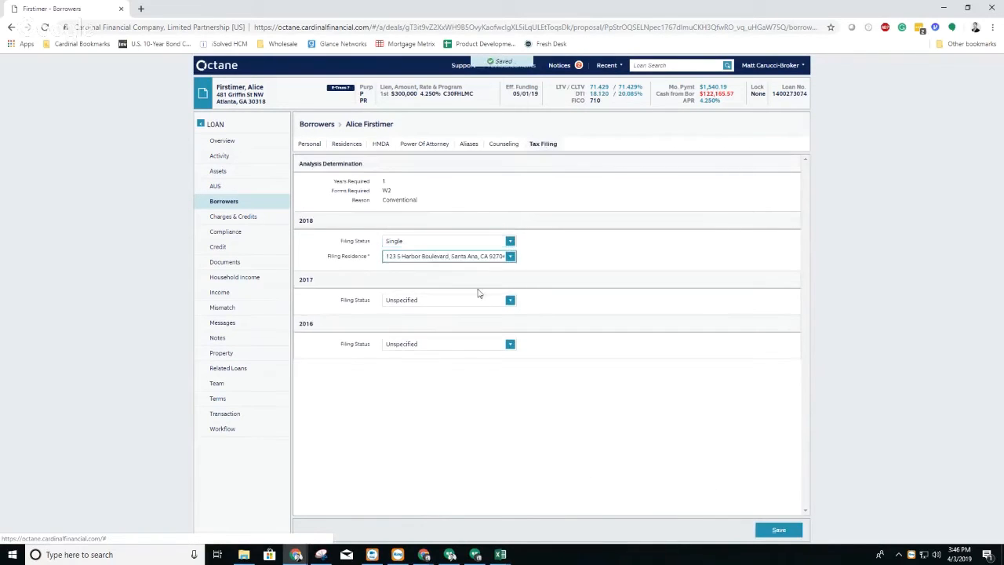
Step: Set the 2017 and 2016 tax filing statuses to Single with the same filing residence, and save the tax filings
left_click(479, 299)
left_click(460, 327)
left_click(462, 314)
left_click(468, 331)
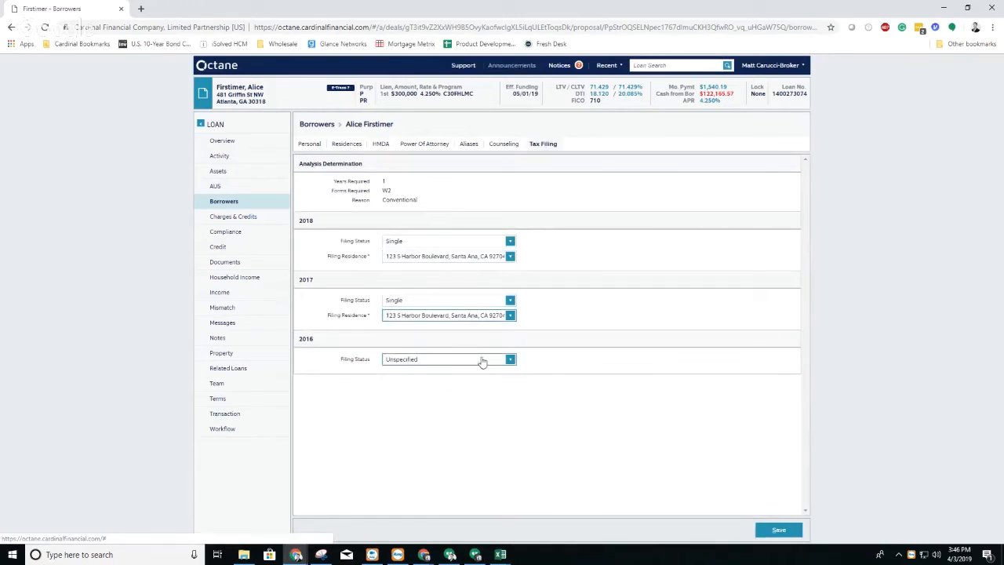
left_click(482, 362)
left_click(448, 385)
left_click(463, 374)
left_click(464, 388)
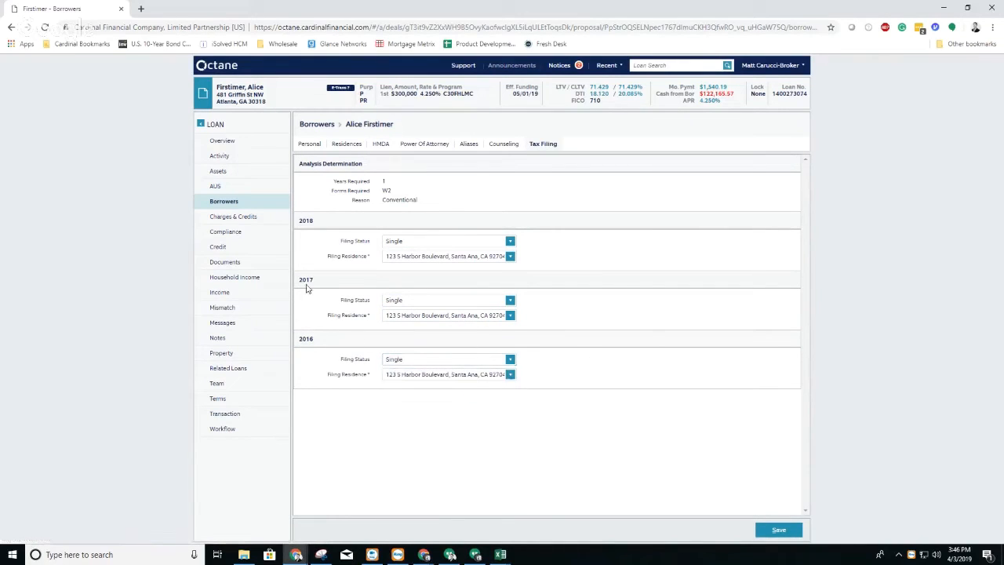
left_click(778, 529)
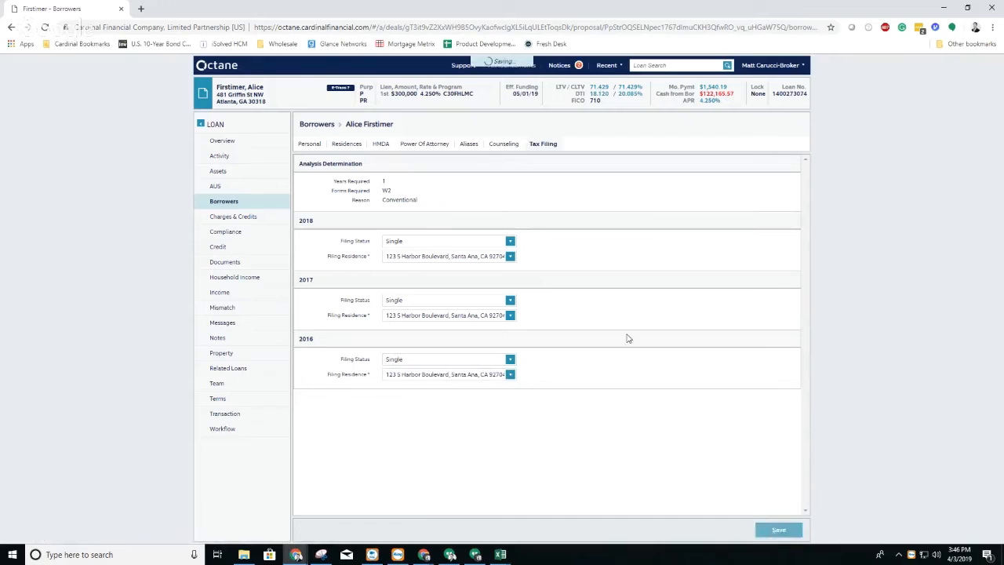
Step: Return to the Disclosure Preparation workflow step and capture a screen snip of its remaining critical findings
left_click(252, 432)
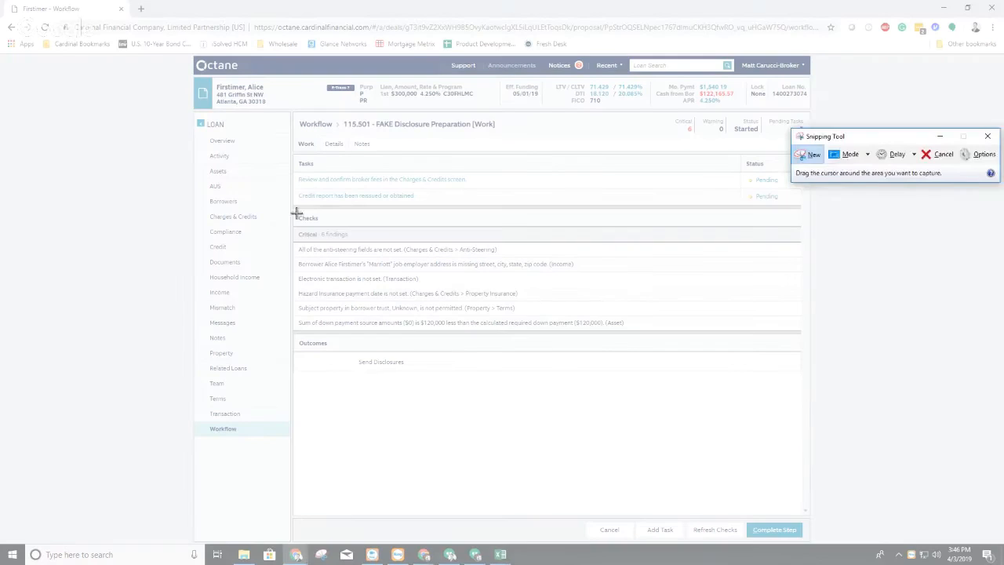
left_click_drag(294, 212, 862, 419)
left_click_drag(641, 128, 0, 130)
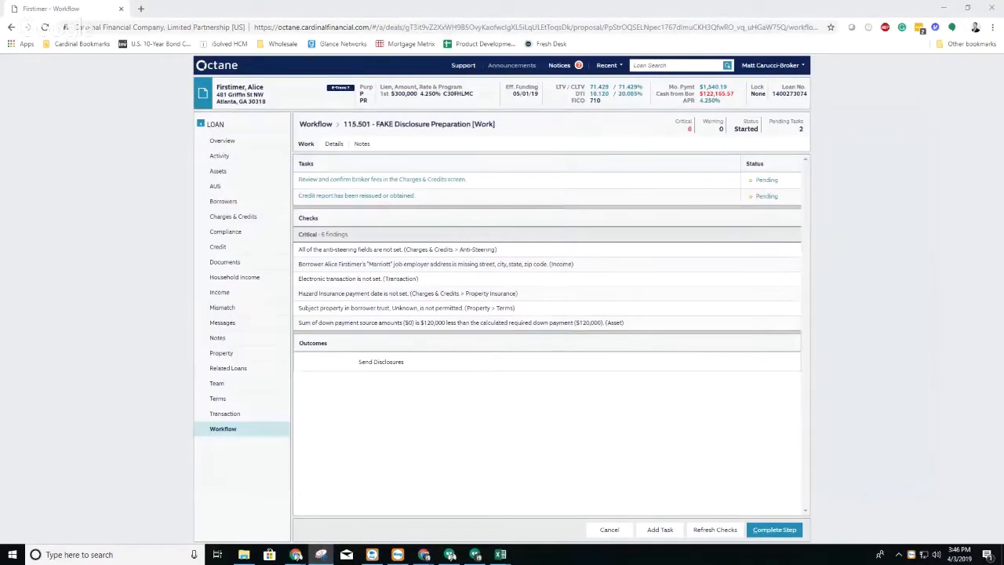
Step: In the anti-steering details, set Option 1 to 4.000% with a -$500 fee and Option 2 to 4.125% with an $850 fee
left_click(236, 217)
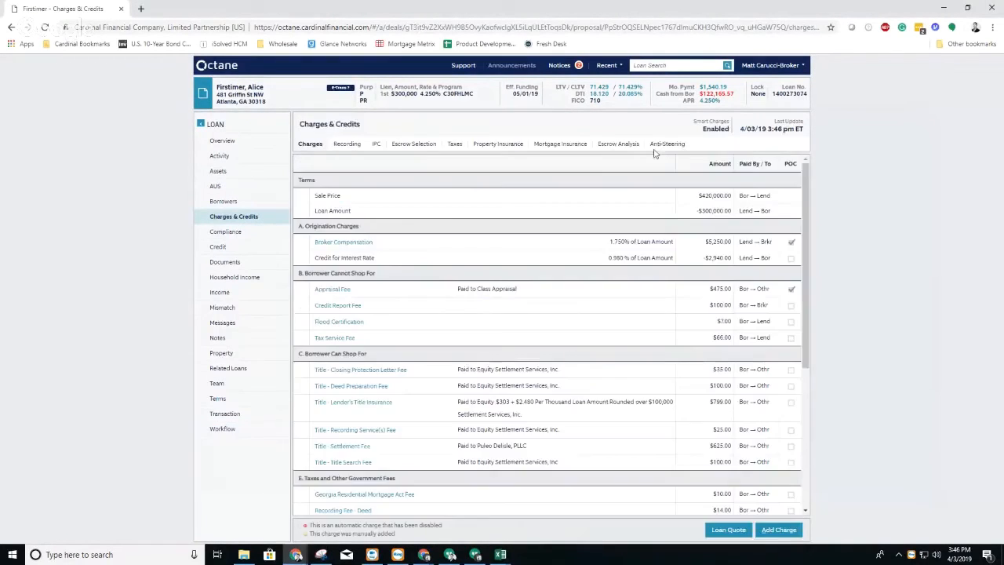
left_click(667, 144)
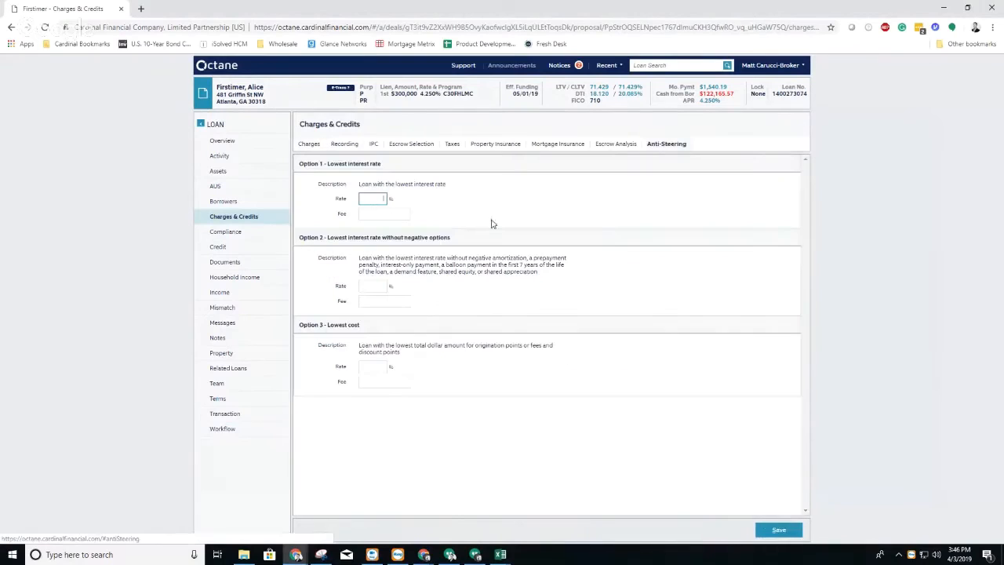
left_click(377, 215)
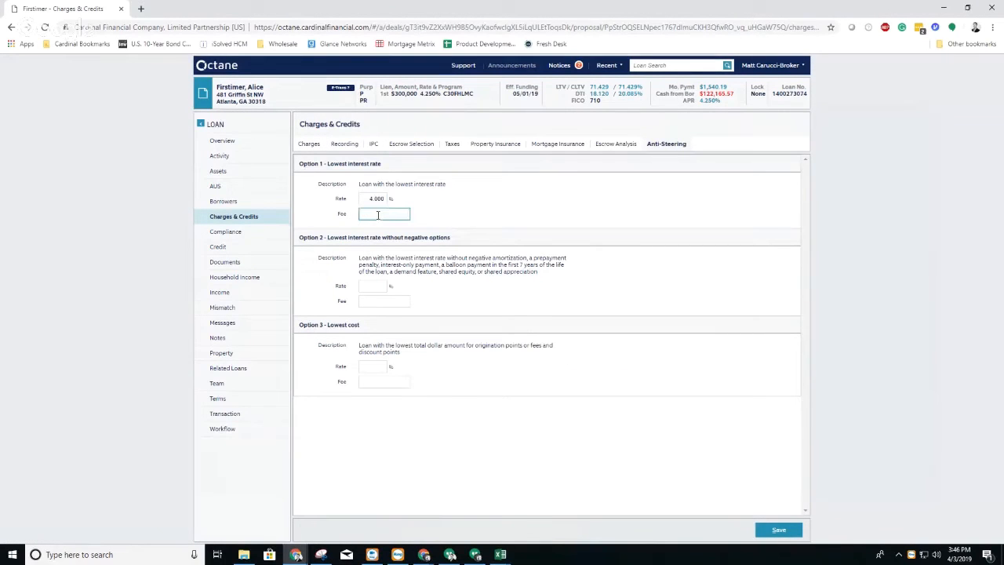
left_click(376, 289)
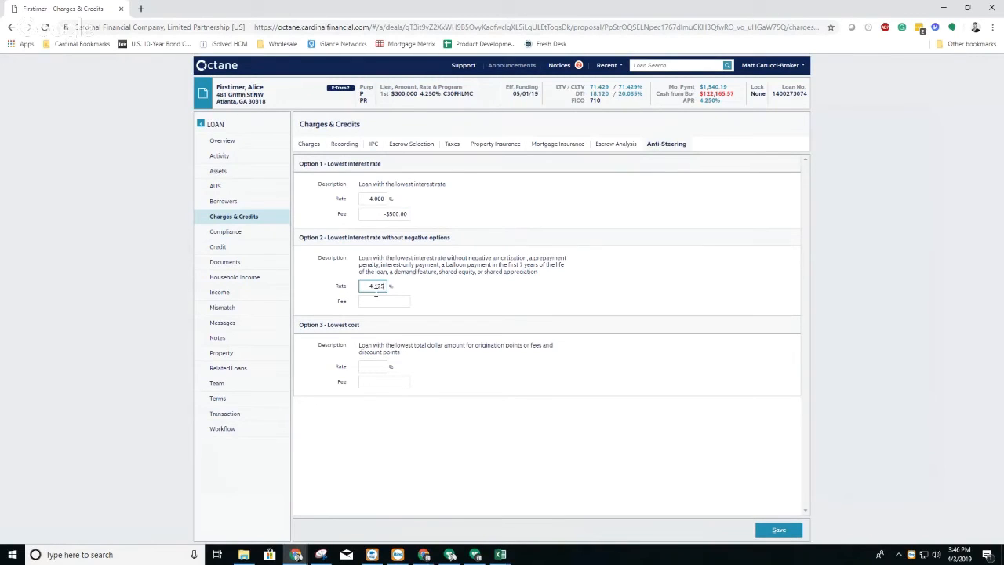
left_click(372, 299)
Step: Set anti-steering Option 3, the lowest cost, to a 4.250% rate with a $2,900 fee, and save the options
left_click(366, 366)
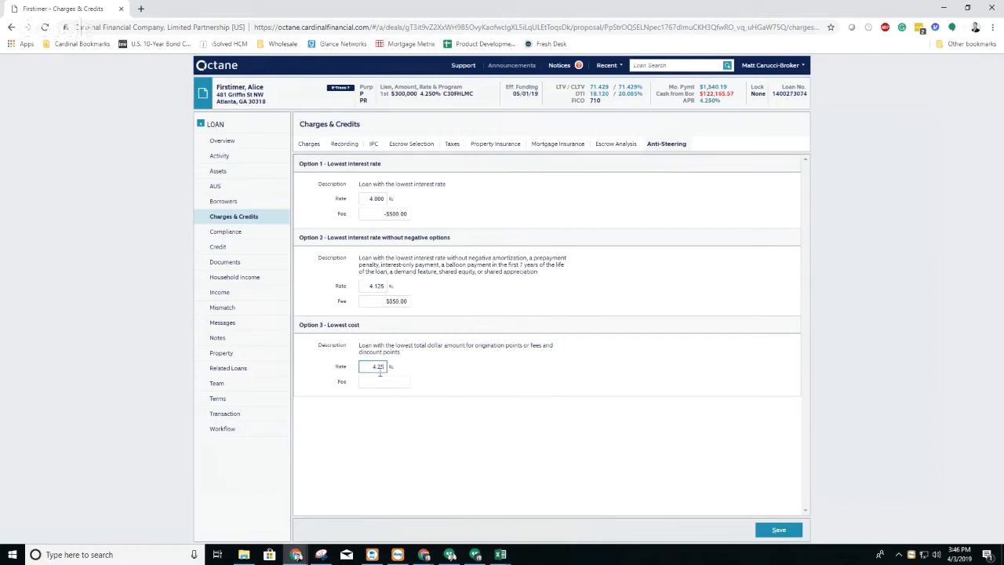
left_click(383, 382)
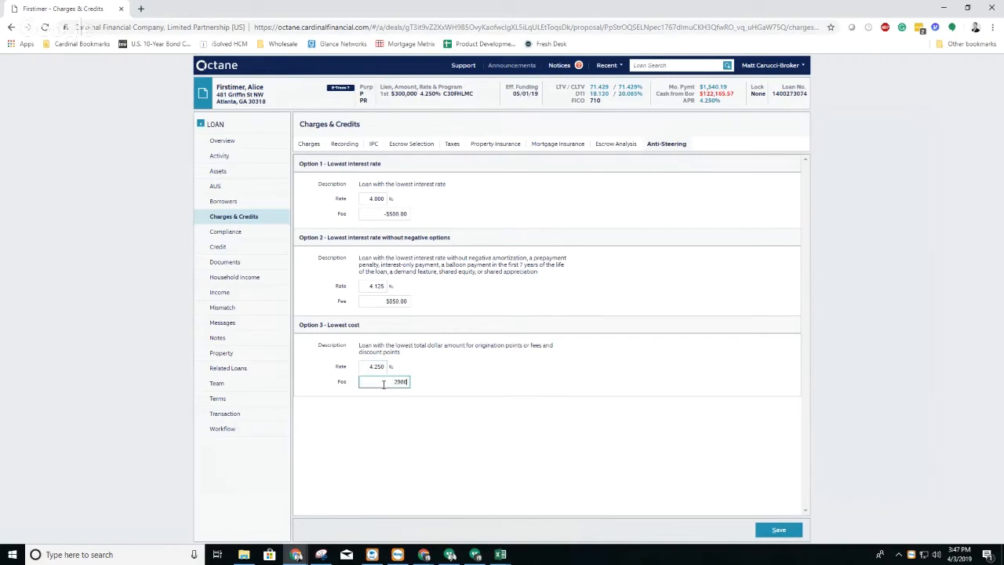
type("2900")
left_click(467, 374)
left_click(777, 529)
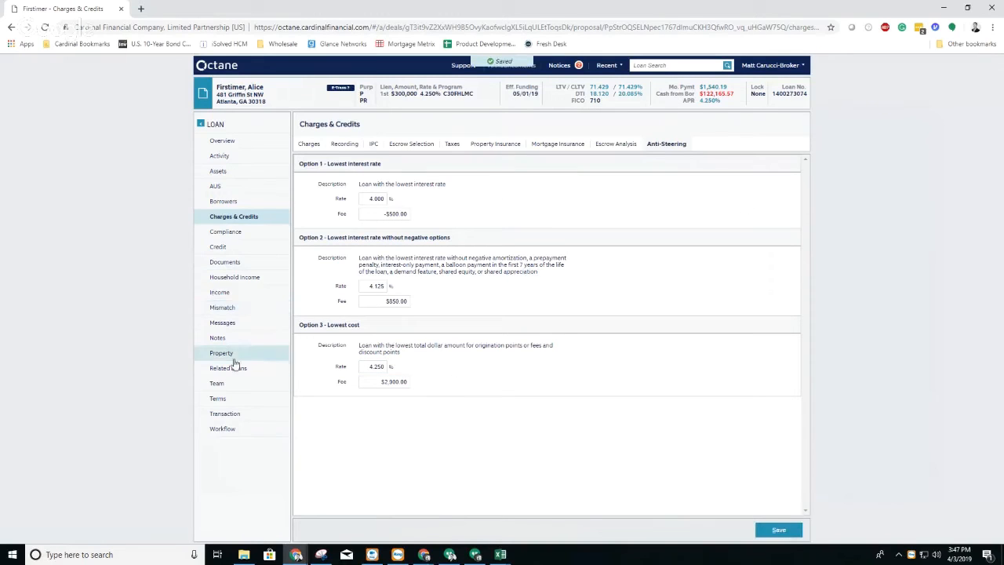
Step: Look up the primary job's Marriott employer, fill its address from Courtyard by Marriott Costa Mesa South Coast Metro, and save
left_click(222, 293)
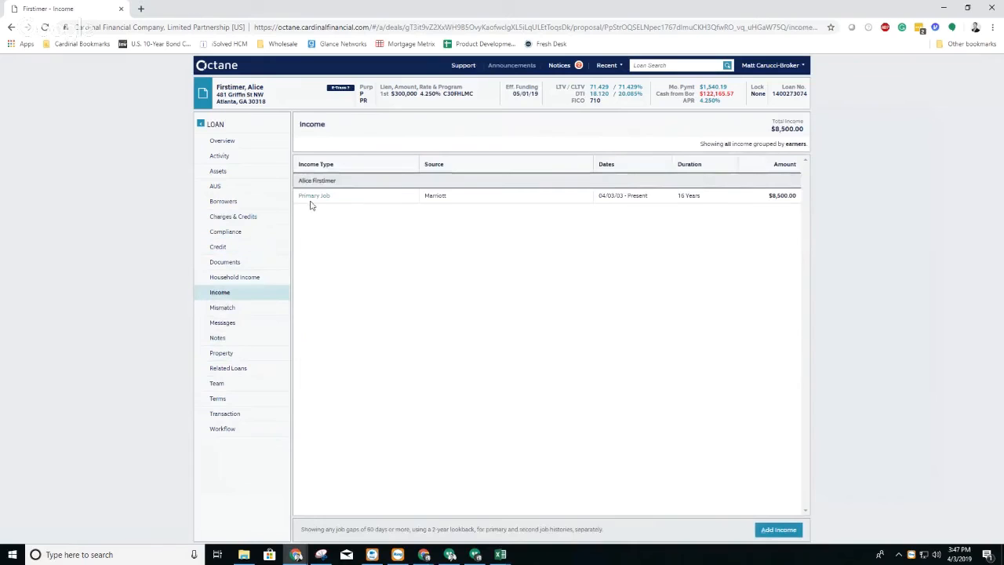
left_click(309, 200)
left_click(387, 200)
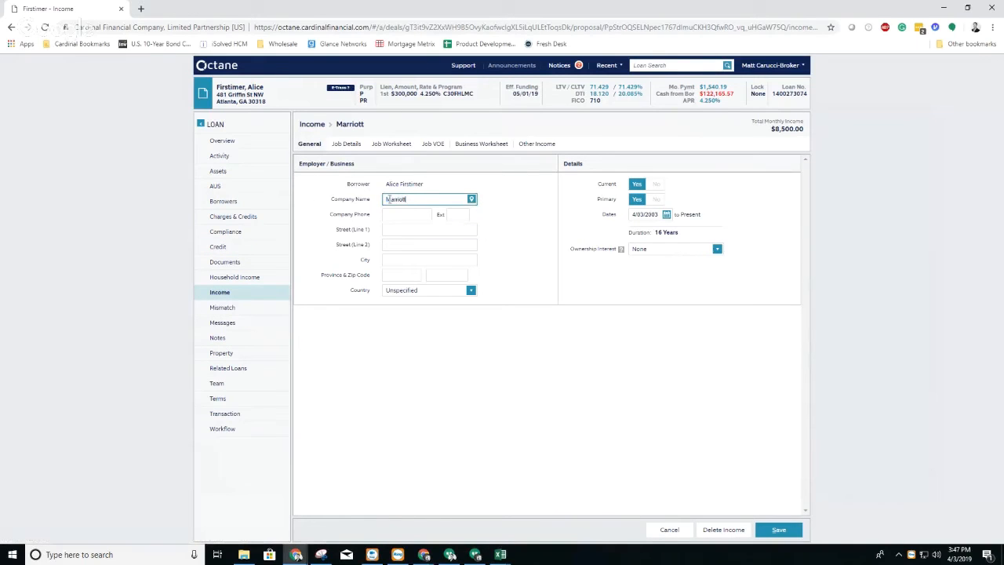
left_click(471, 199)
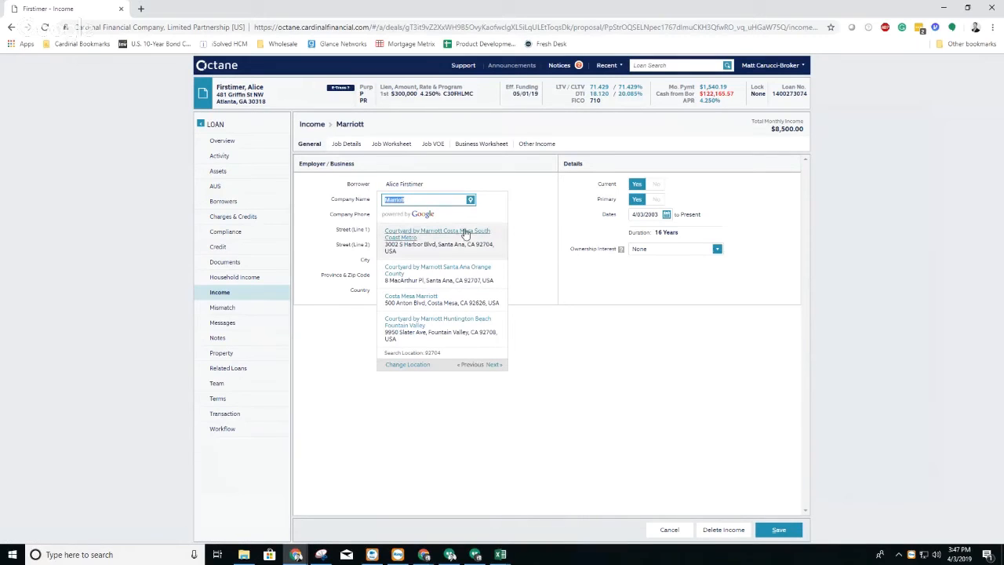
left_click(463, 232)
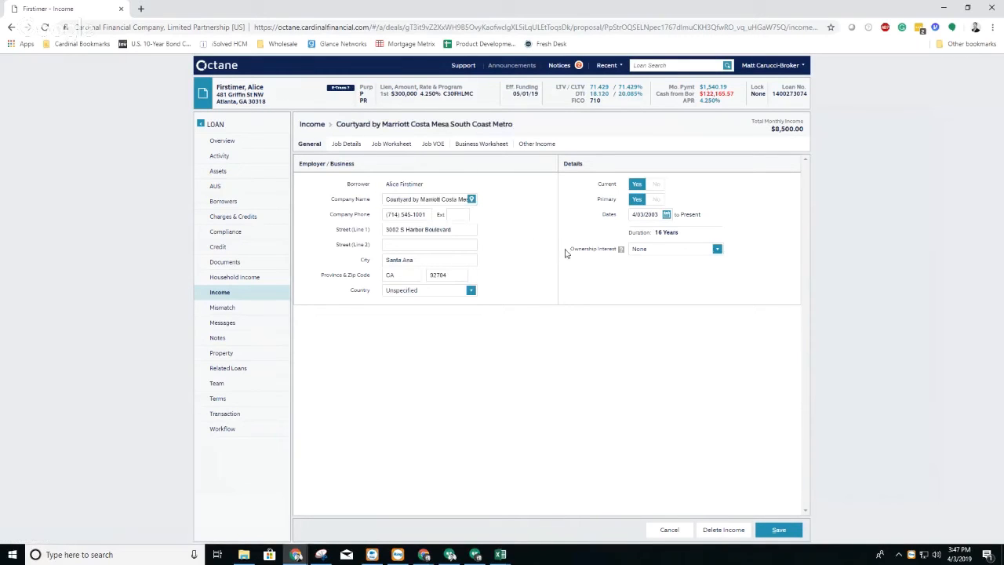
left_click(779, 531)
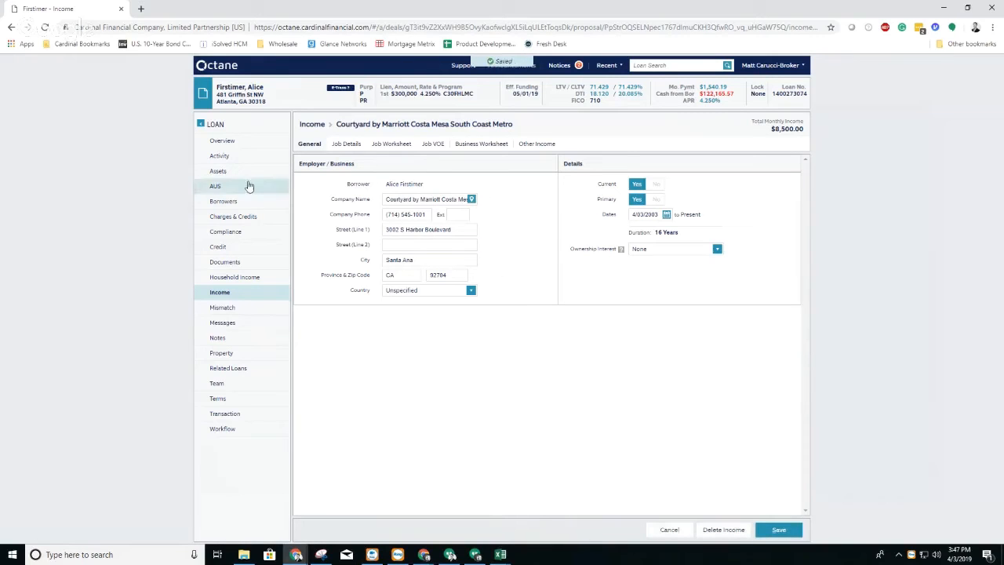
Step: Set Enable E-Transaction and Borrower E-Sign to Yes in the loan's transaction details, and save
left_click(239, 419)
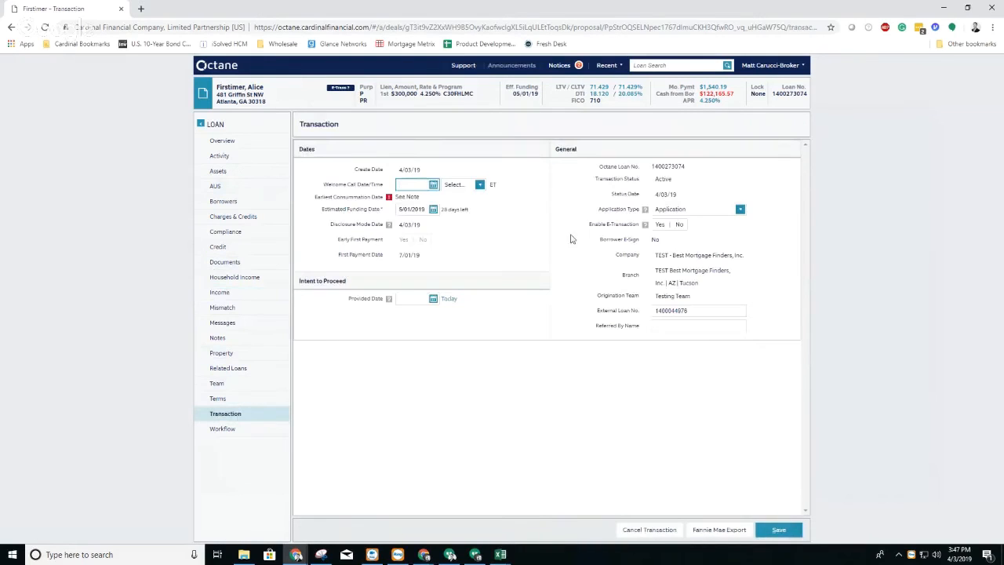
left_click(777, 531)
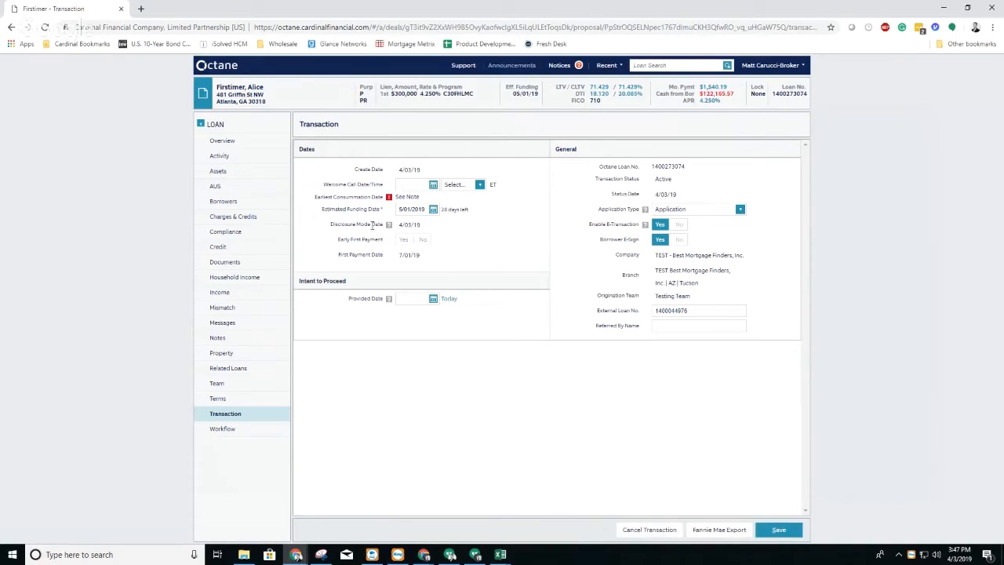
Step: Set the hazard insurance's next payment date to 5/01/2019 and its policy annual premium to $850, and save
left_click(233, 217)
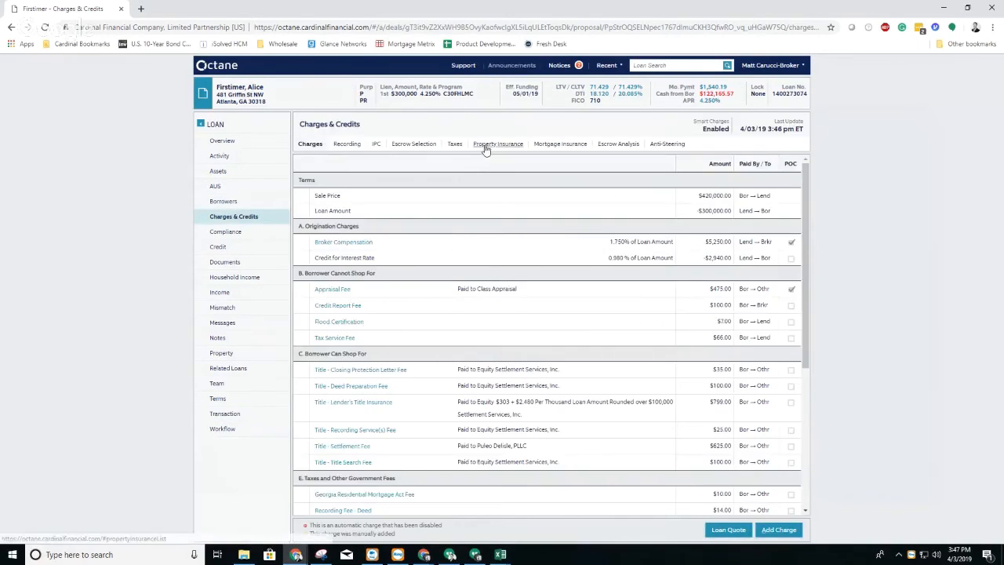
left_click(486, 145)
left_click(313, 182)
left_click(395, 216)
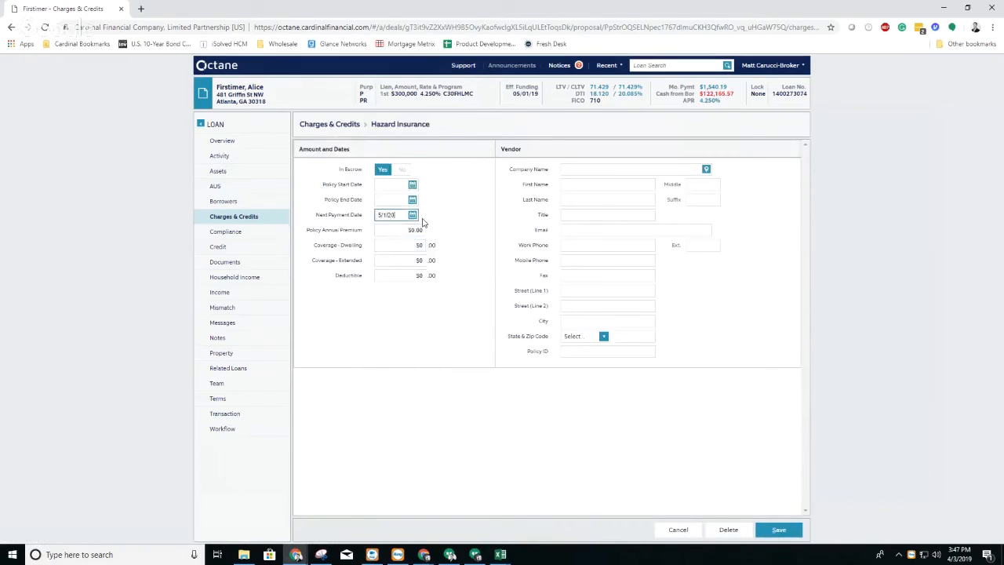
left_click(415, 227)
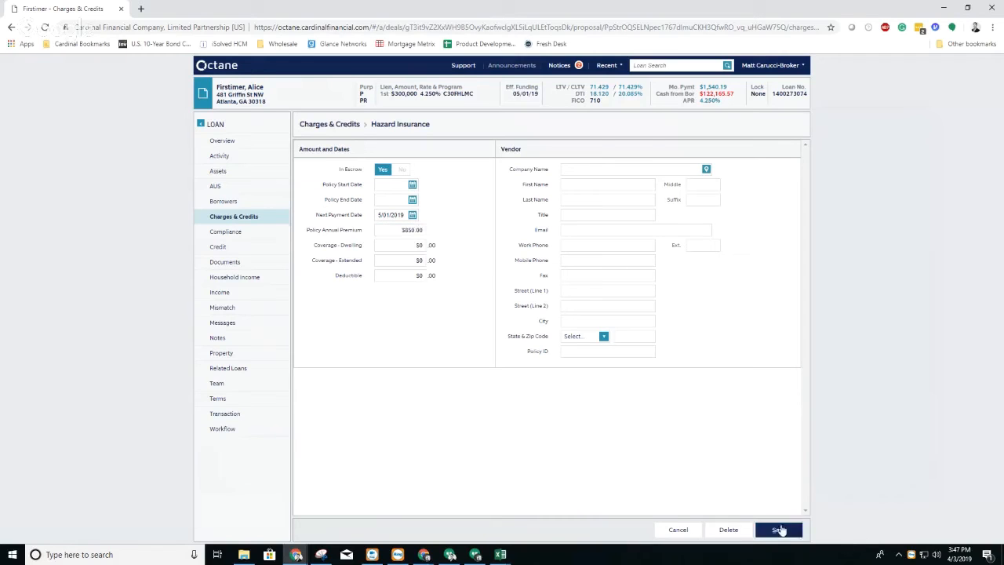
left_click(779, 529)
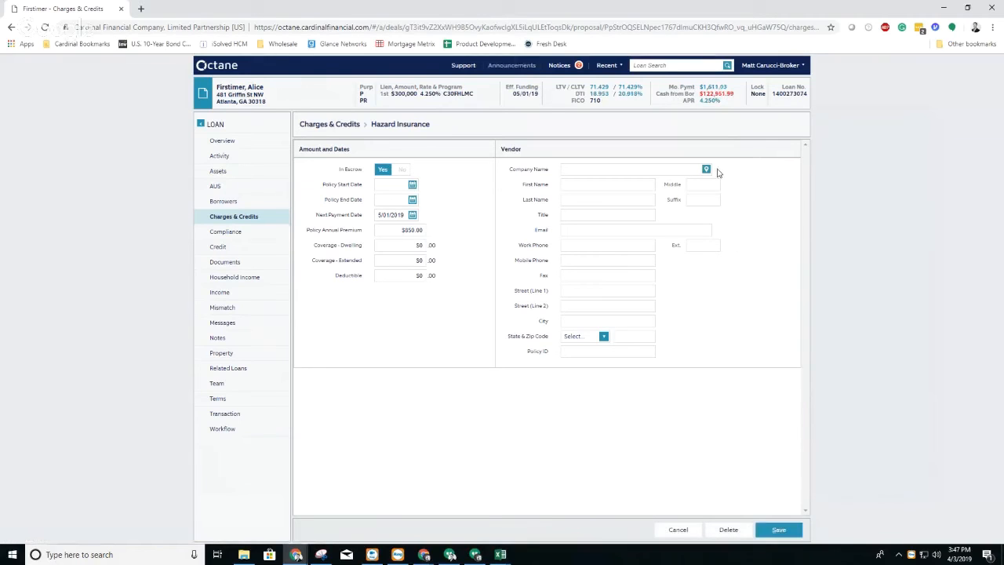
Step: Allocate $2,951.99 of the savings account to borrower closing costs, cover the $120,000 down payment deficiency from it, and save
left_click(237, 177)
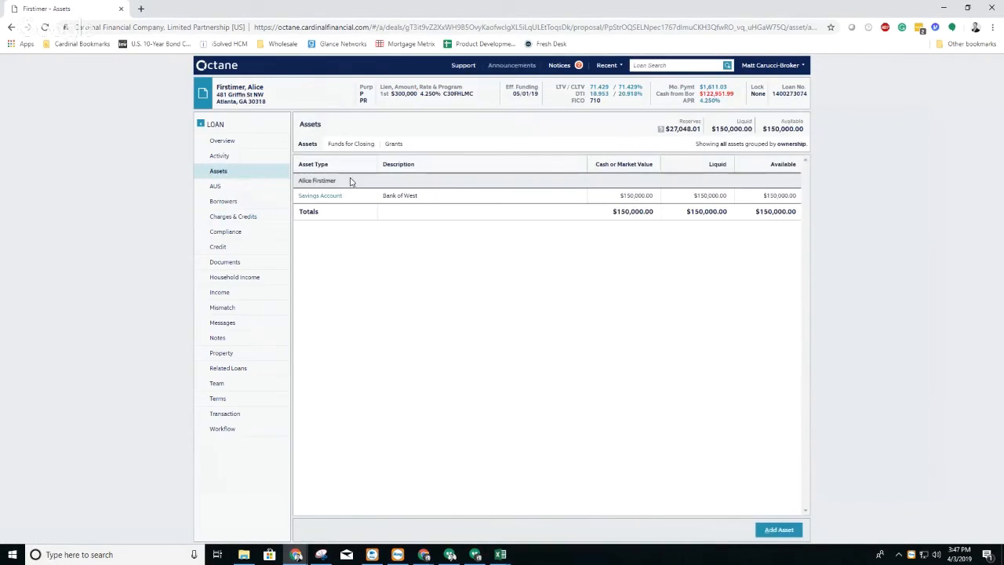
left_click(321, 195)
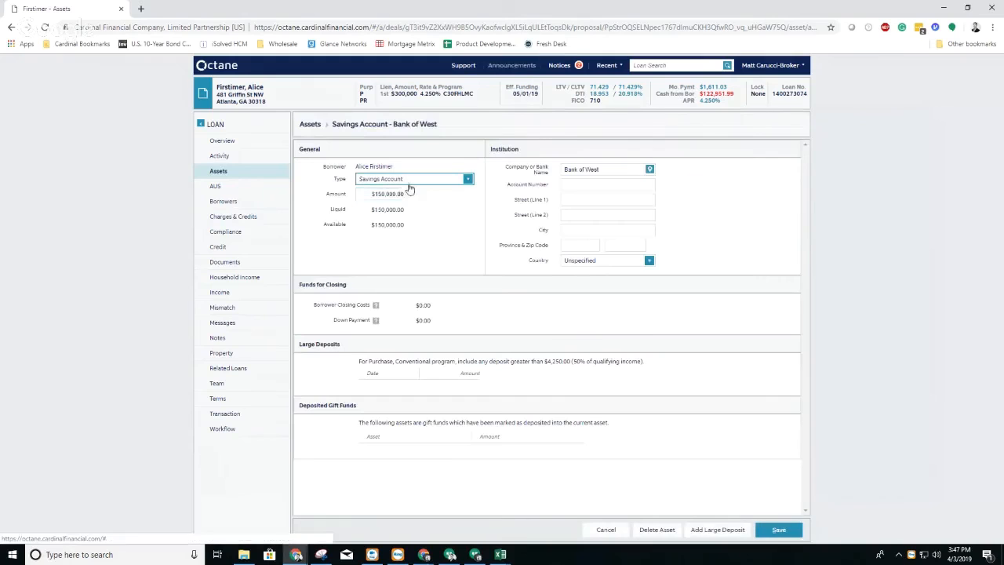
left_click(310, 124)
left_click(369, 146)
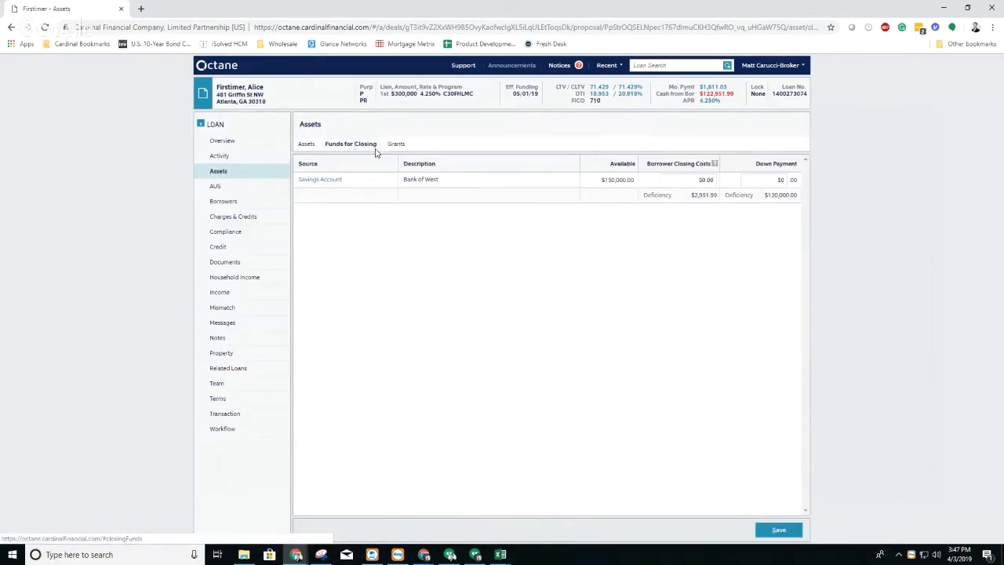
left_click(710, 181)
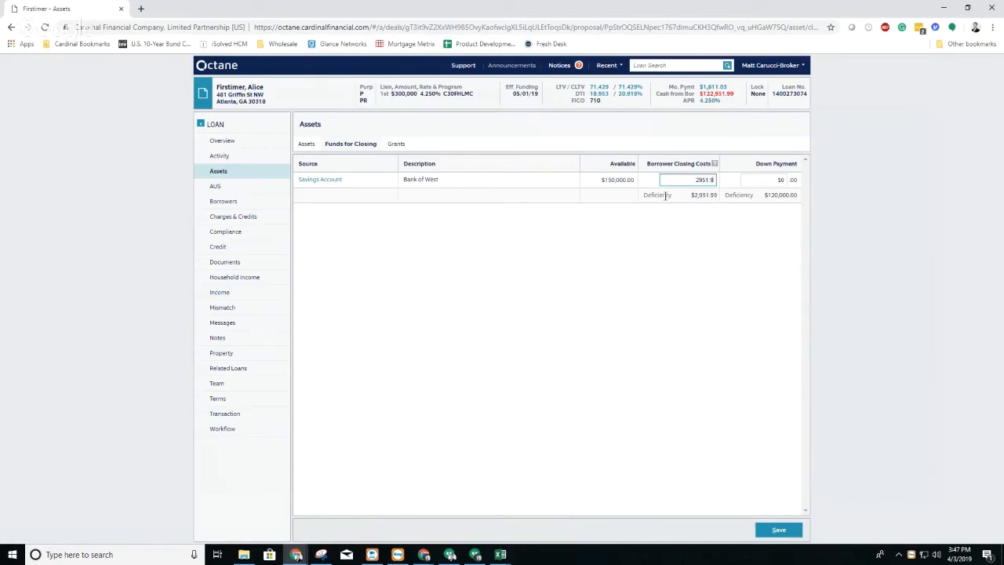
left_click(786, 181)
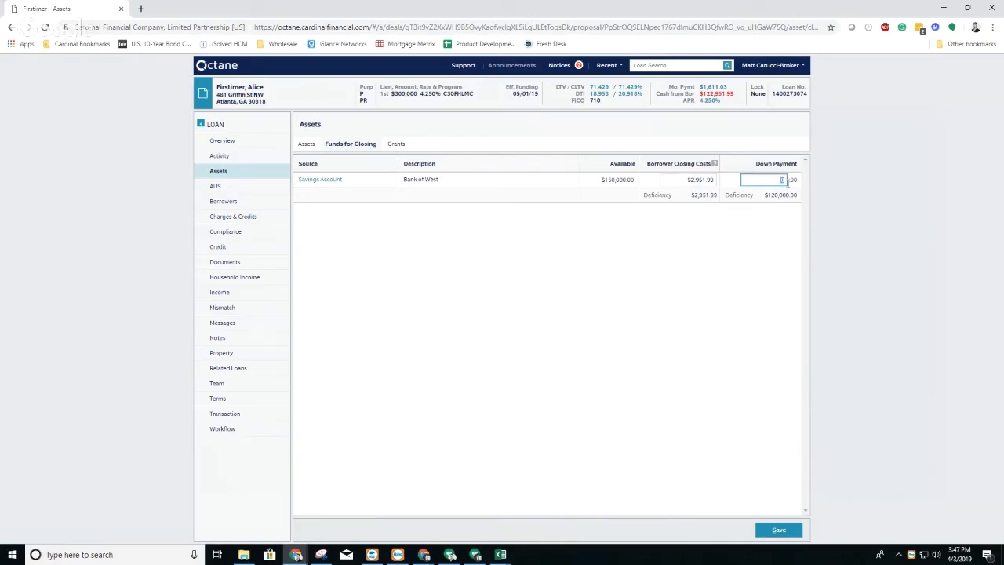
left_click(772, 233)
left_click(777, 529)
Step: Recheck the workflow findings, set Property in Borrower Trust to No in the subject property's terms, and save
left_click(223, 428)
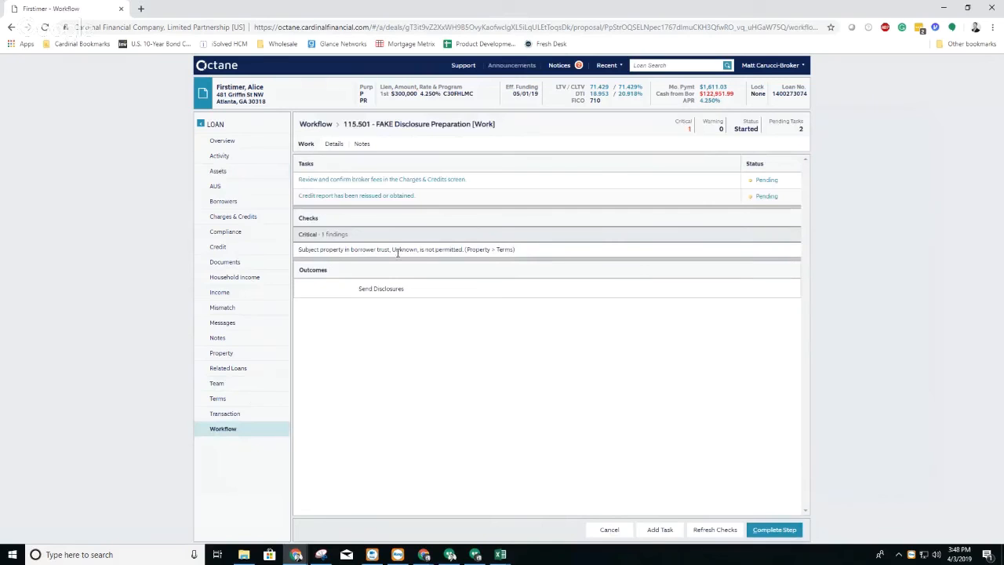
left_click(238, 354)
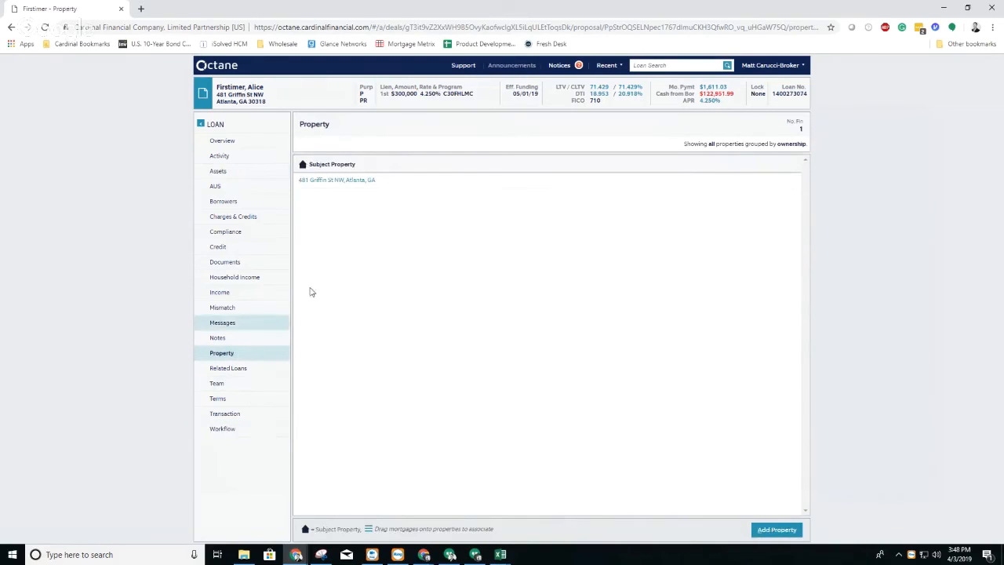
left_click(340, 143)
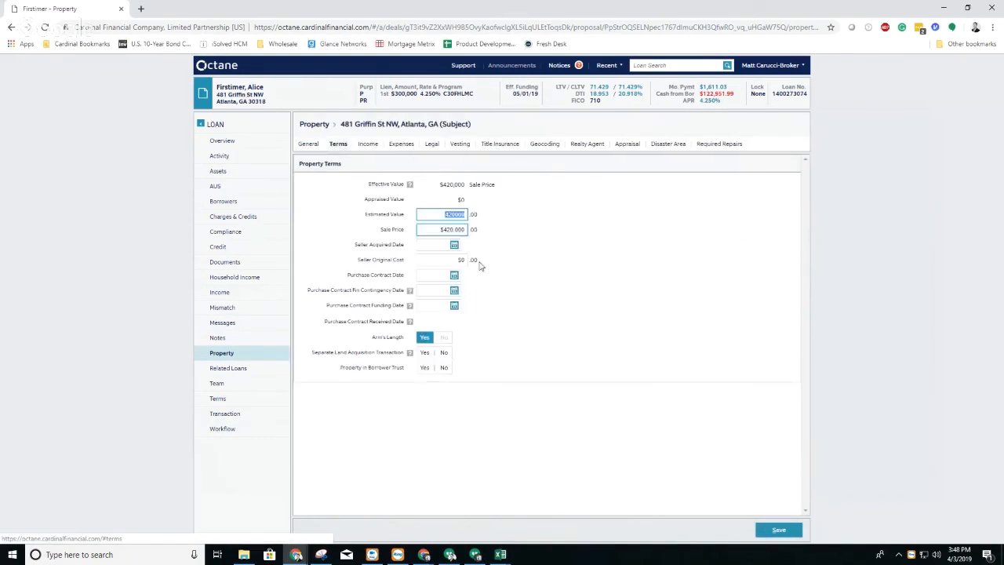
left_click(444, 368)
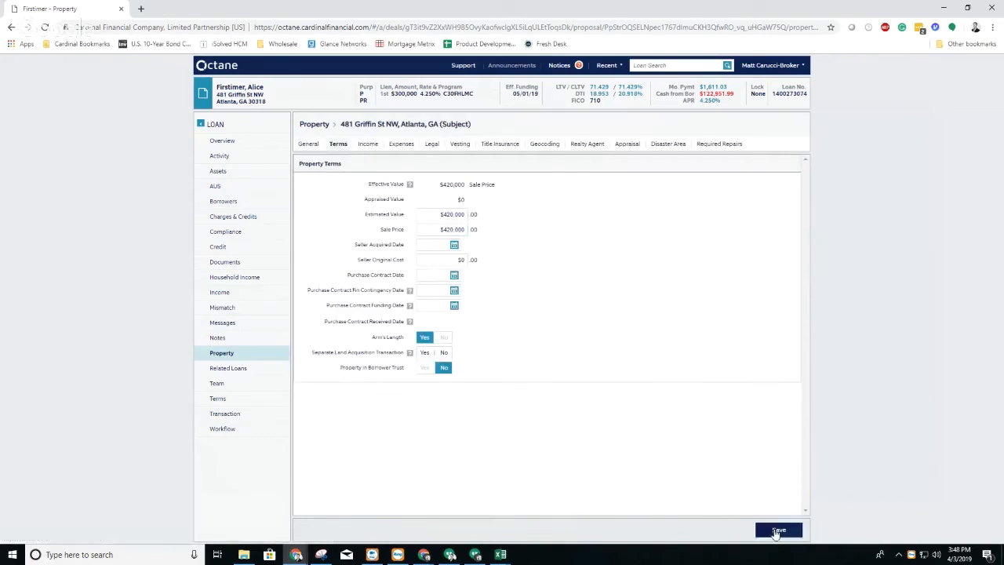
left_click(776, 529)
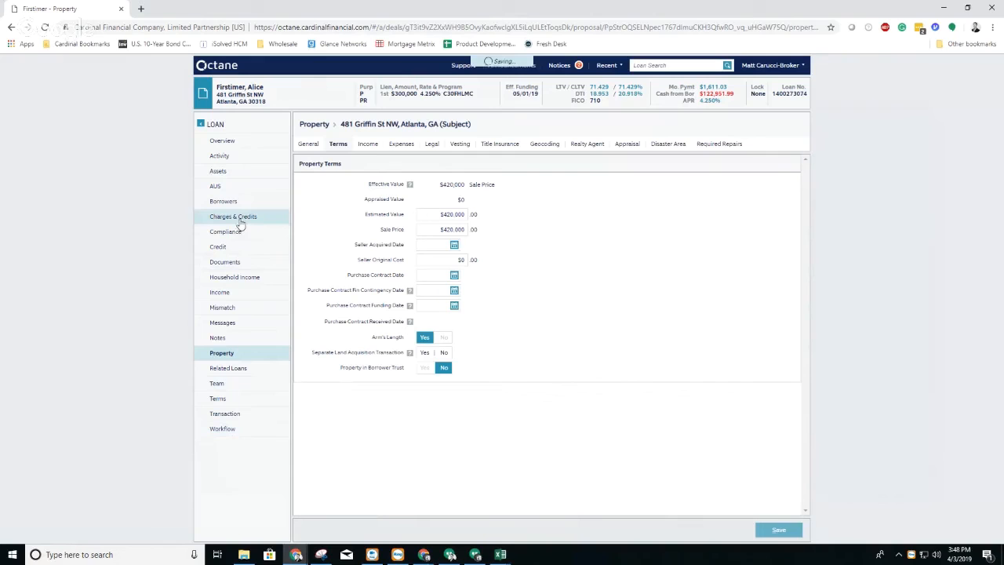
Step: Review the broker fees in Charges & Credits and mark the workflow task for confirming them as Complete
left_click(220, 430)
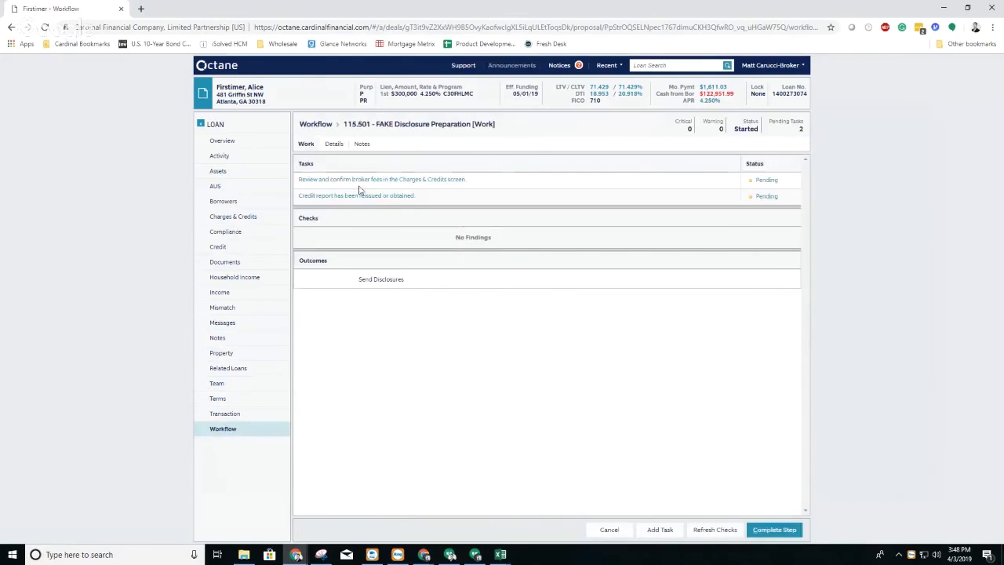
left_click(242, 218)
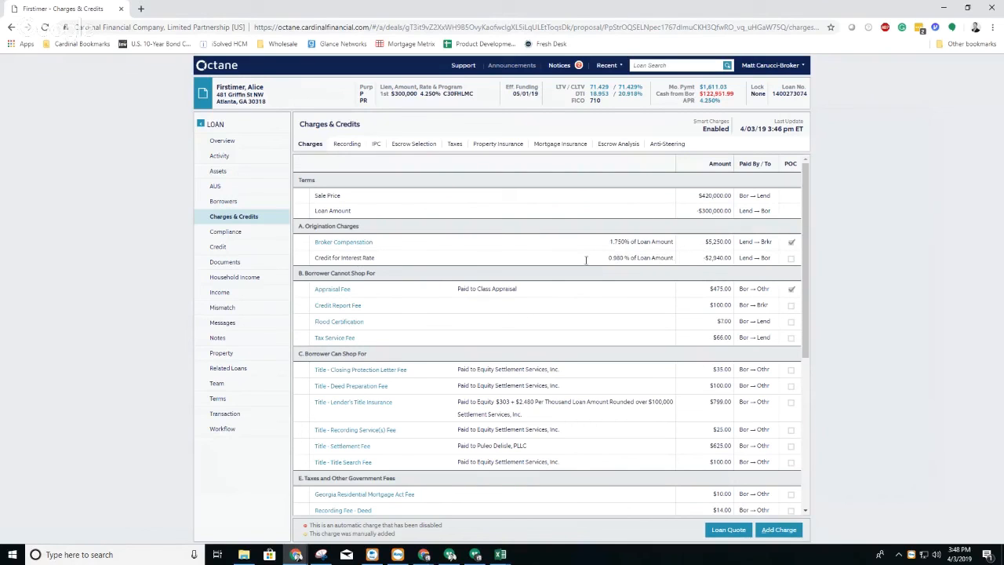
left_click(238, 433)
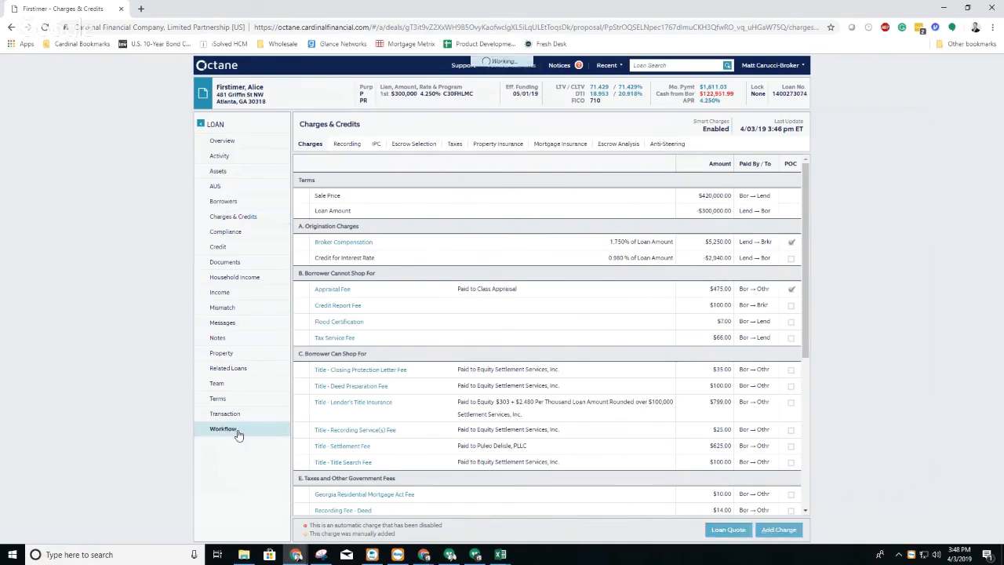
left_click(764, 181)
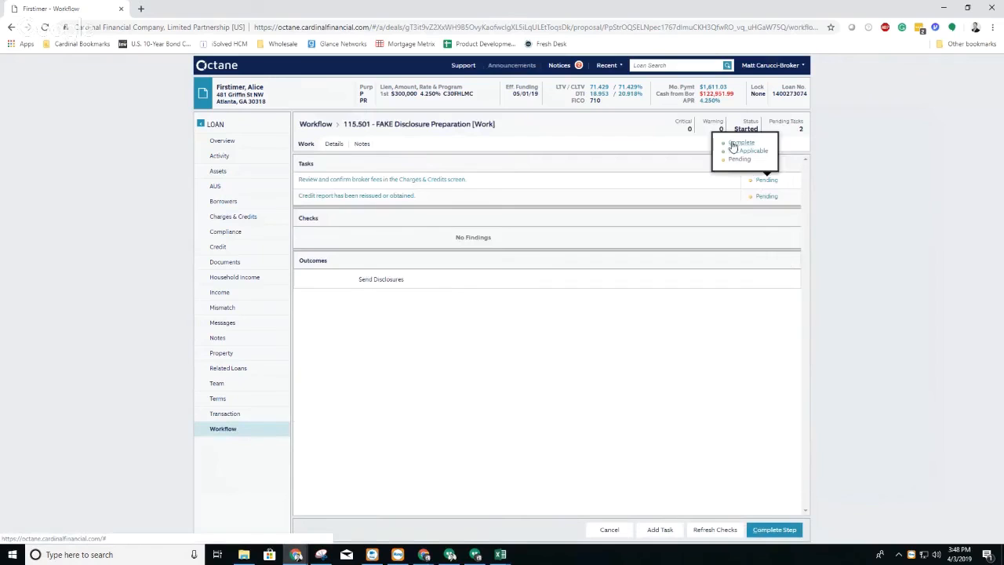
left_click(733, 145)
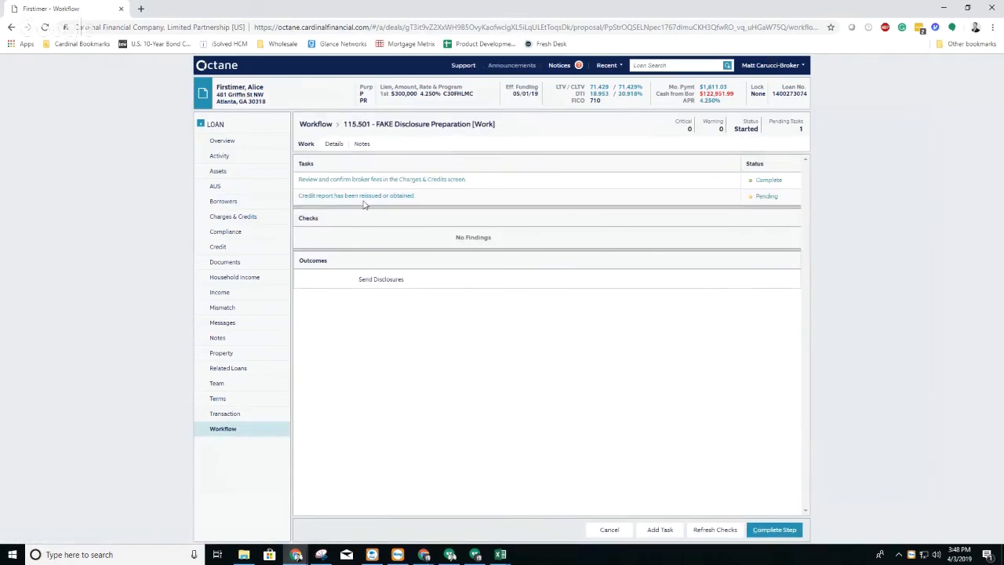
Step: Mark the credit report task as Complete and complete the Disclosure Preparation step with the outcome Send Disclosures
left_click(767, 197)
left_click(733, 161)
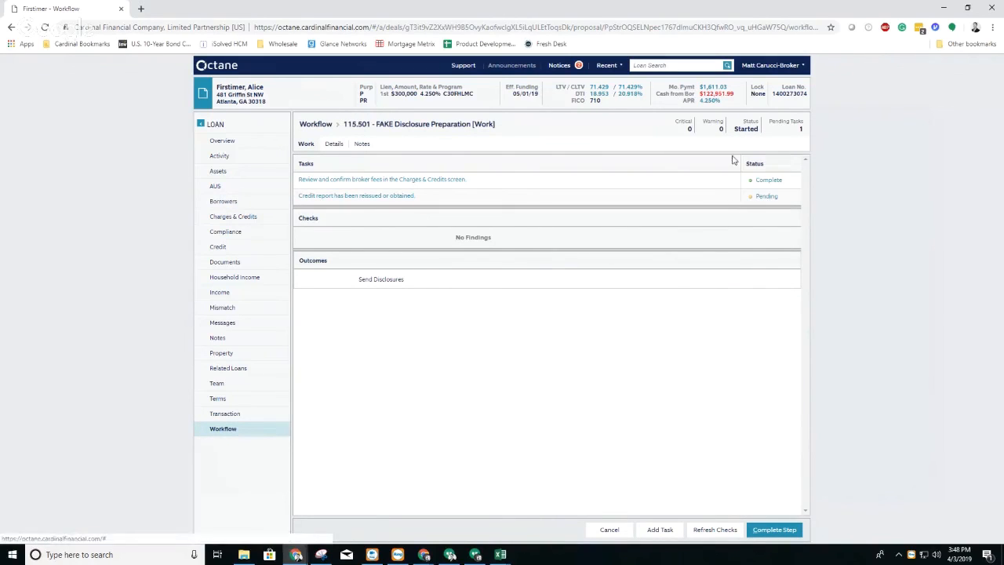
left_click(774, 529)
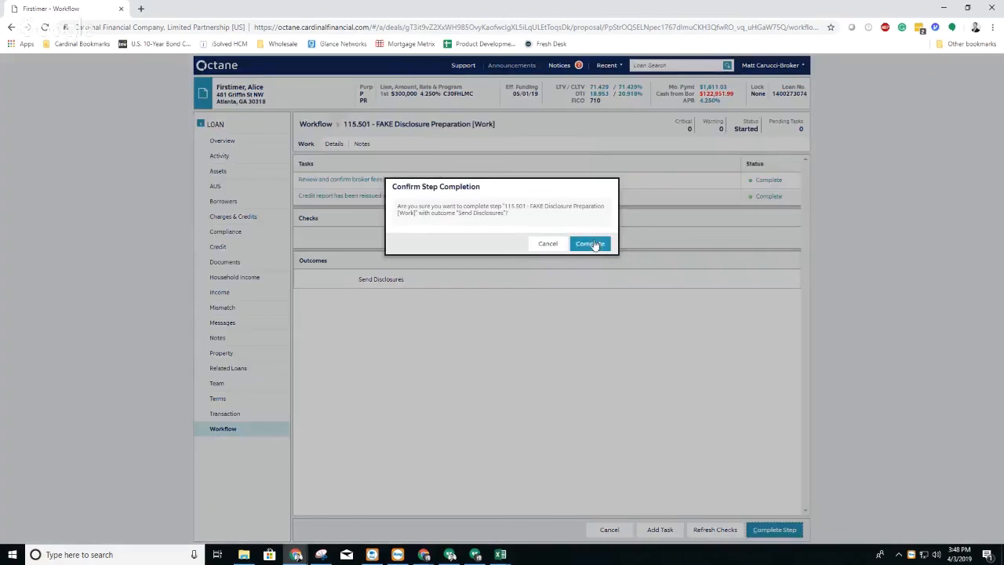
left_click(590, 244)
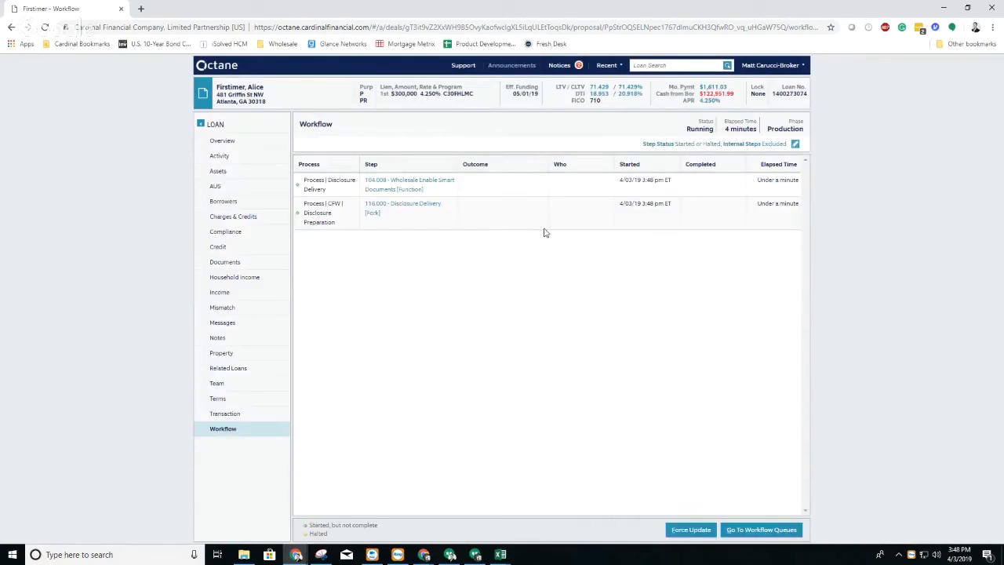
Step: Check the Dashboard Access details in the borrower's personal information
left_click(225, 202)
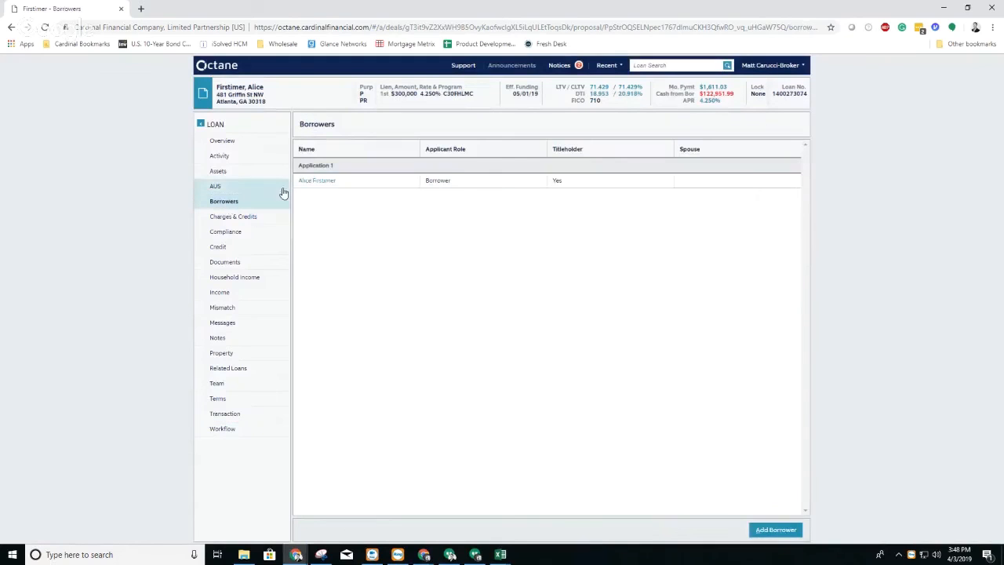
left_click(310, 181)
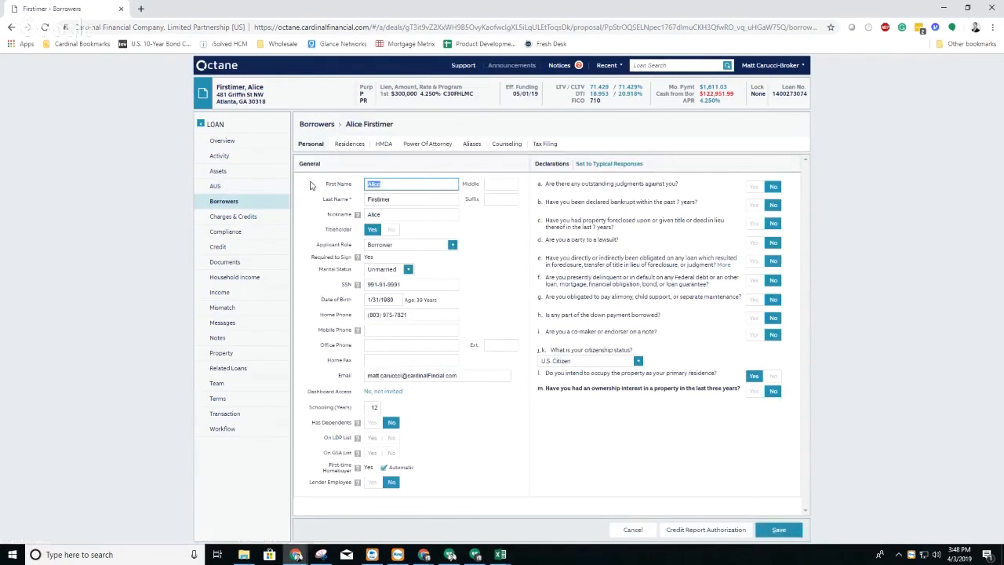
left_click(384, 391)
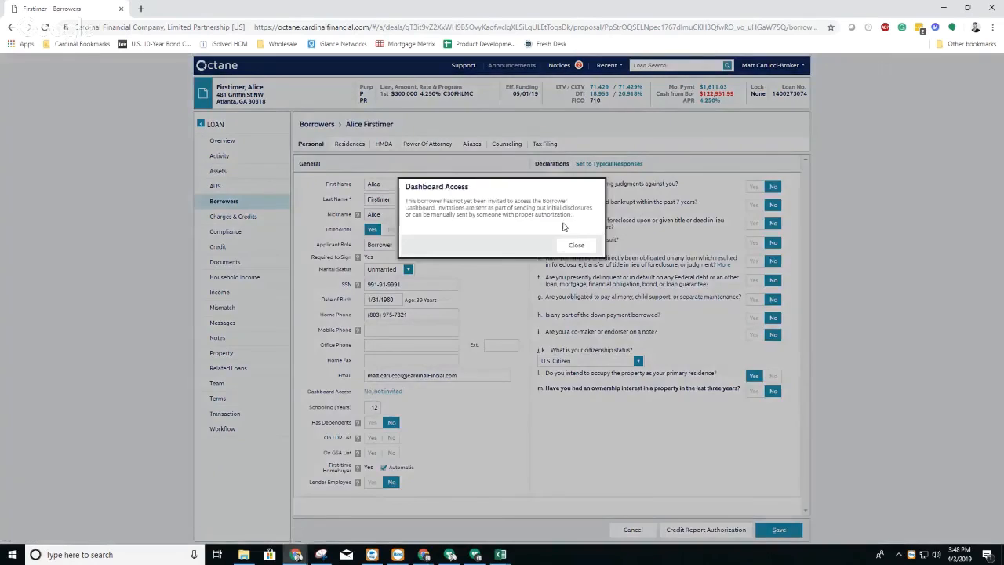
left_click(577, 242)
Step: Reload the borrower's record from the Borrowers list and view the Loan Key for dashboard access
left_click(243, 204)
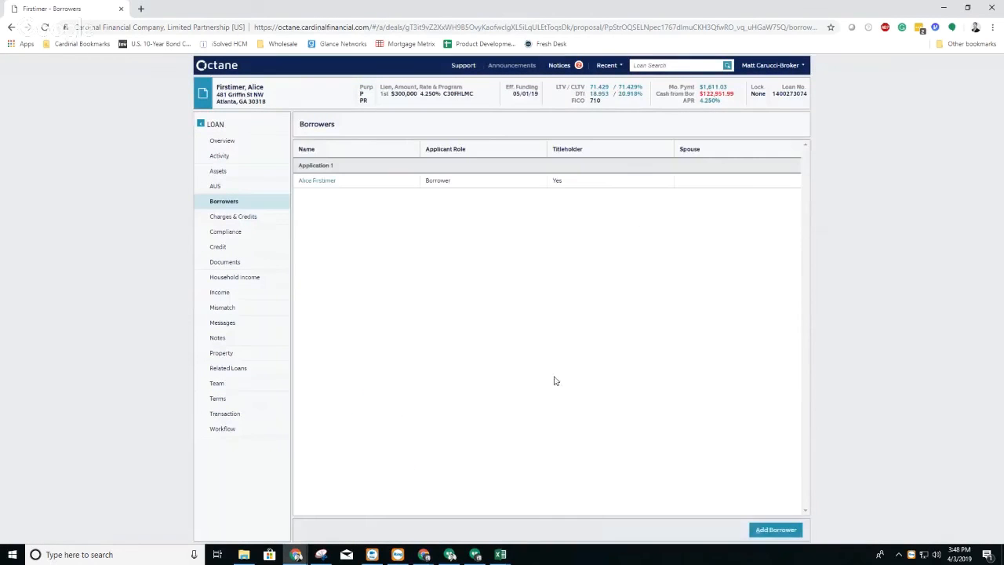
left_click(330, 181)
left_click(503, 392)
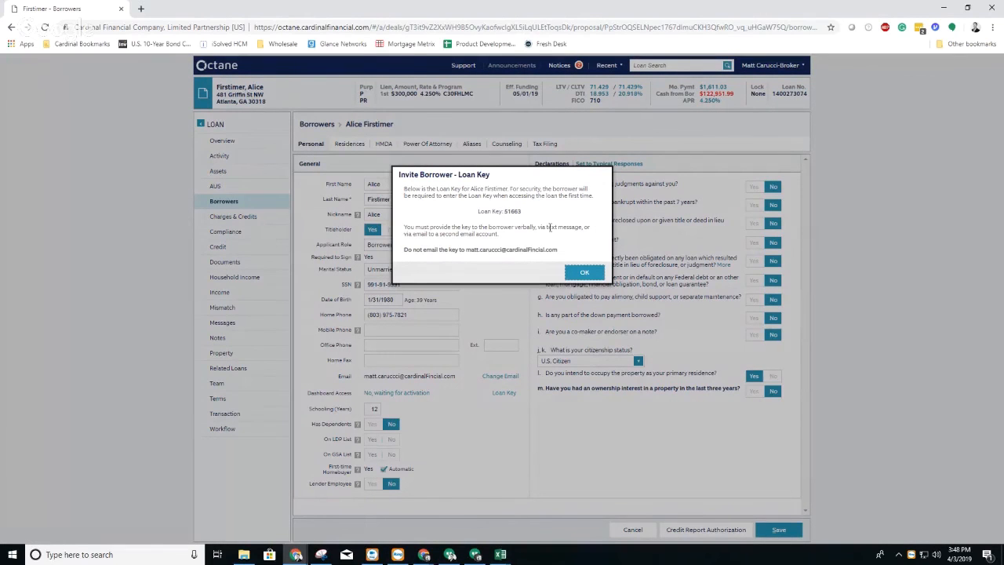
left_click(584, 273)
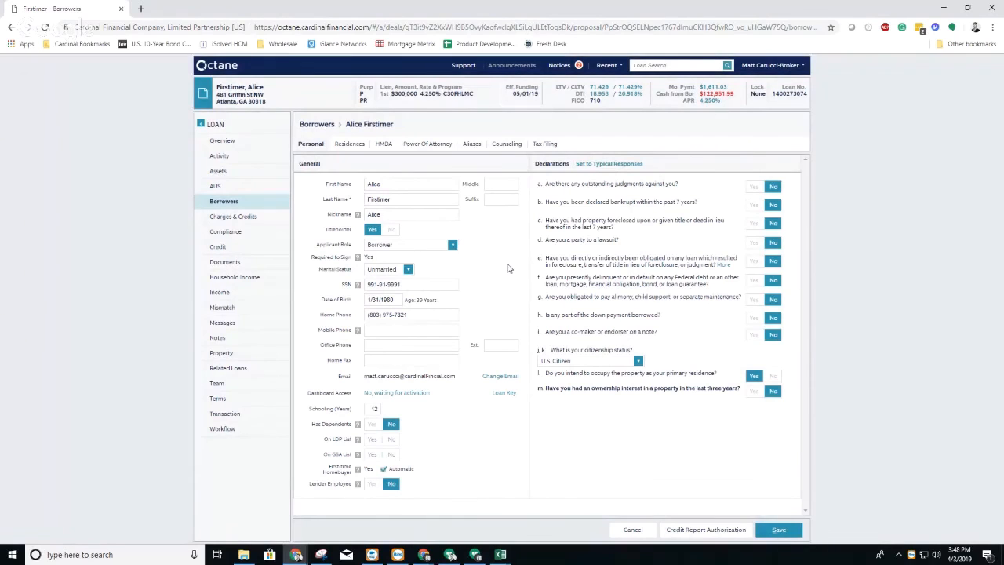